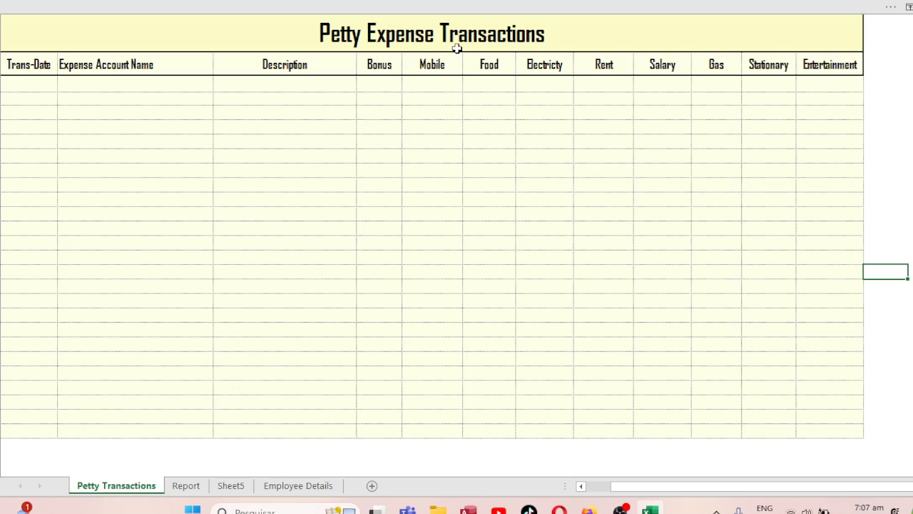
Open the Employee Details sheet and select the first Employee Name cell.
click(187, 487)
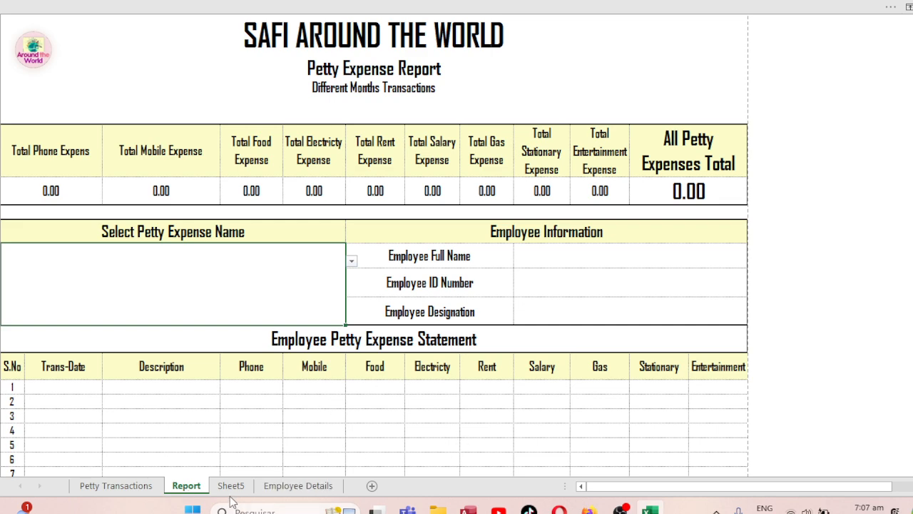
click(290, 488)
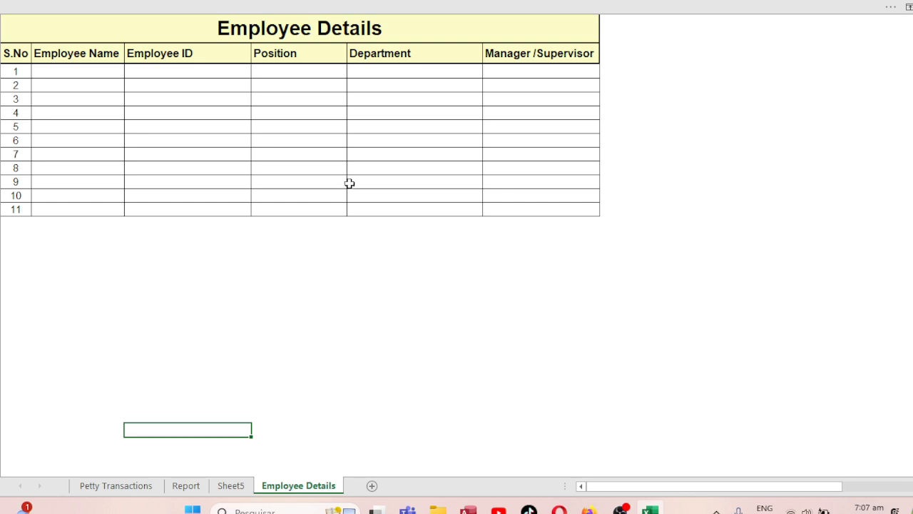
click(333, 294)
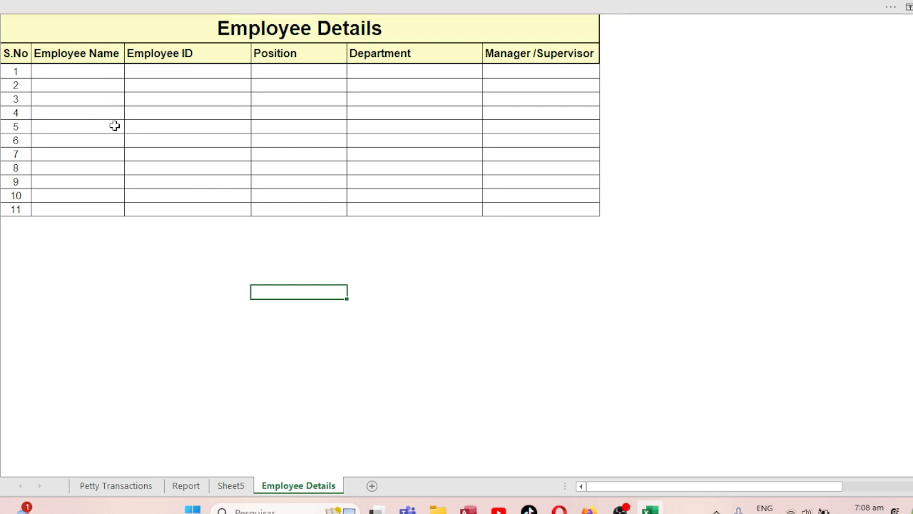
click(69, 72)
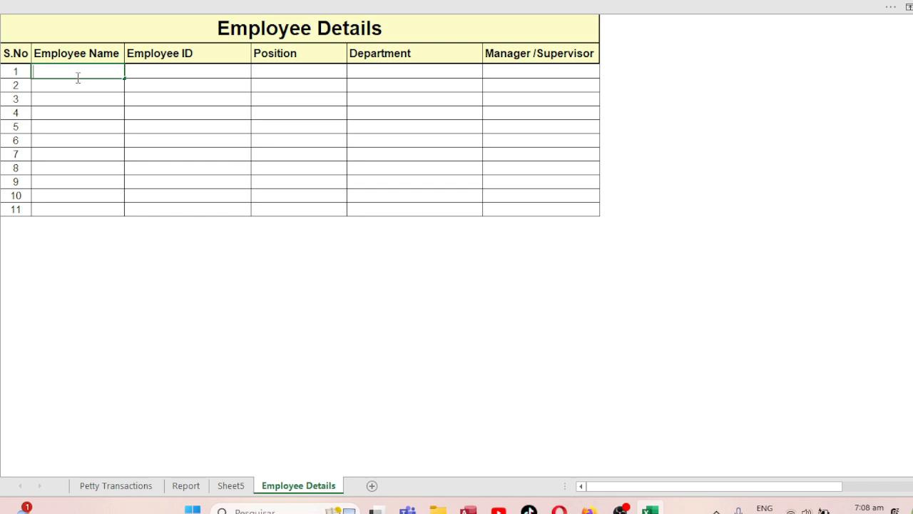
Enter the new employee's name, employee ID and 'Procurment Manger' position in row 1.
key(Tab)
text(10)
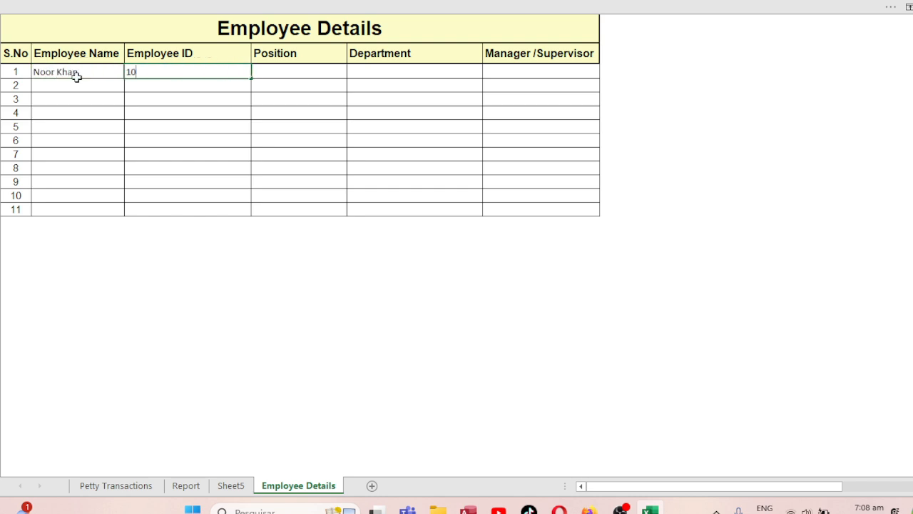
text(00001)
key(Tab)
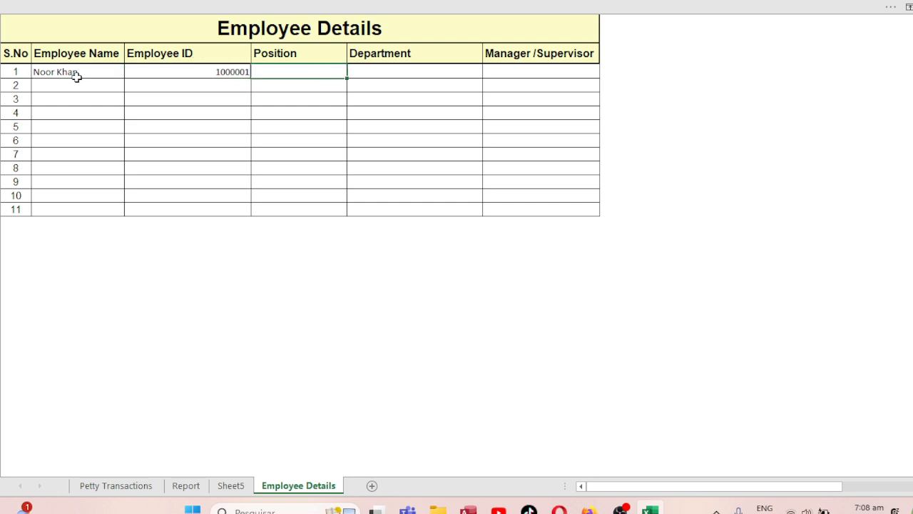
text(pR)
text(Pr)
text(ocurment Manger)
key(Tab)
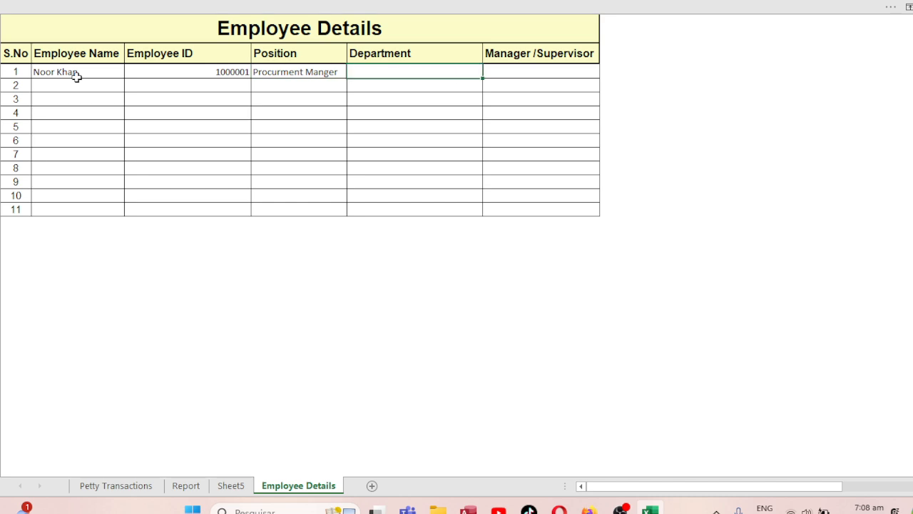
Complete row 1 with the Accounting department and Manager as supervisor.
text(Accounting)
key(Tab)
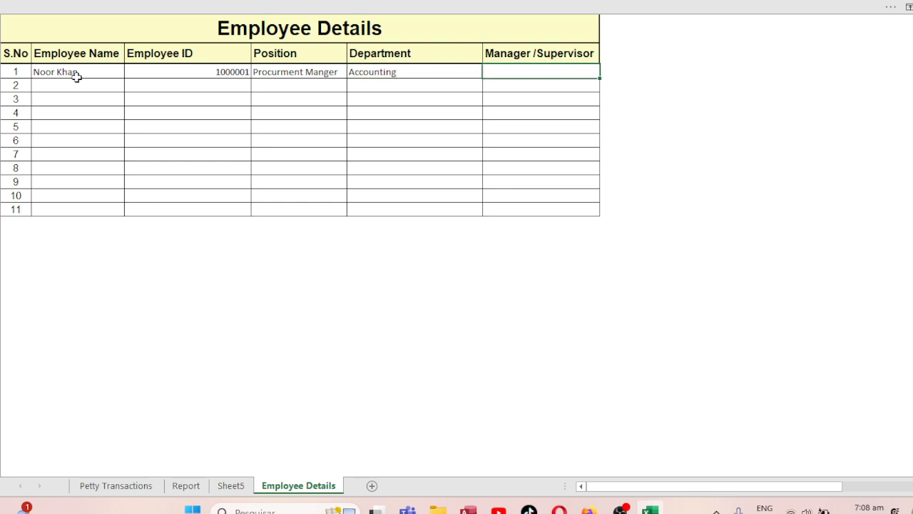
text(M)
key(BackSpace)
key(BackSpace)
text(Mnag)
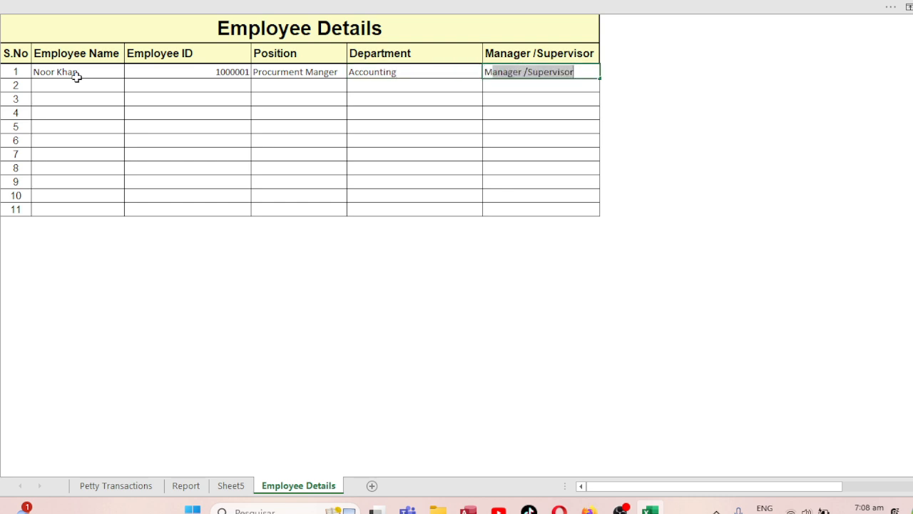
text(er)
key(BackSpace)
key(BackSpace)
key(BackSpace)
key(BackSpace)
key(BackSpace)
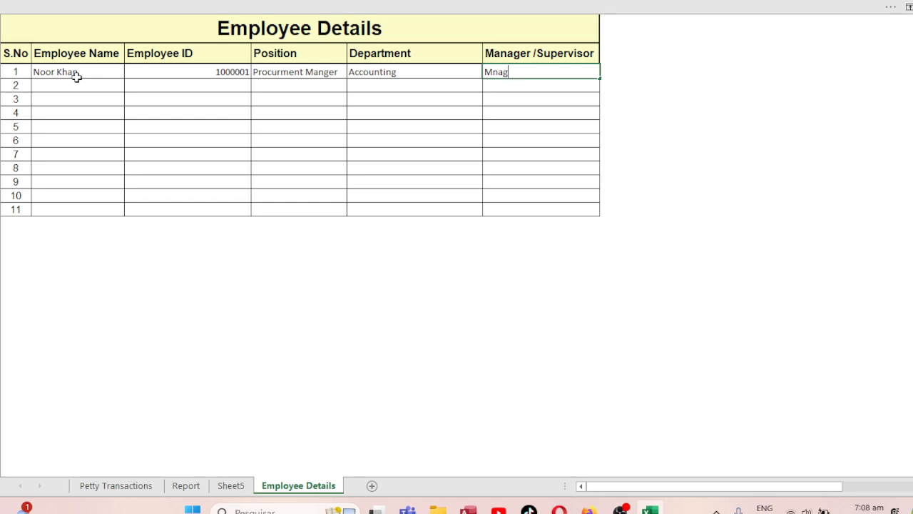
text(an)
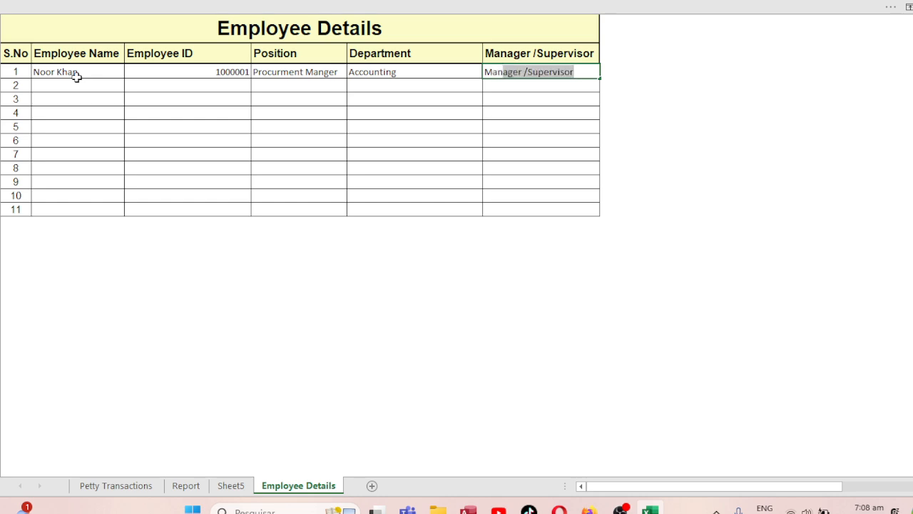
text(ager)
key(BackSpace)
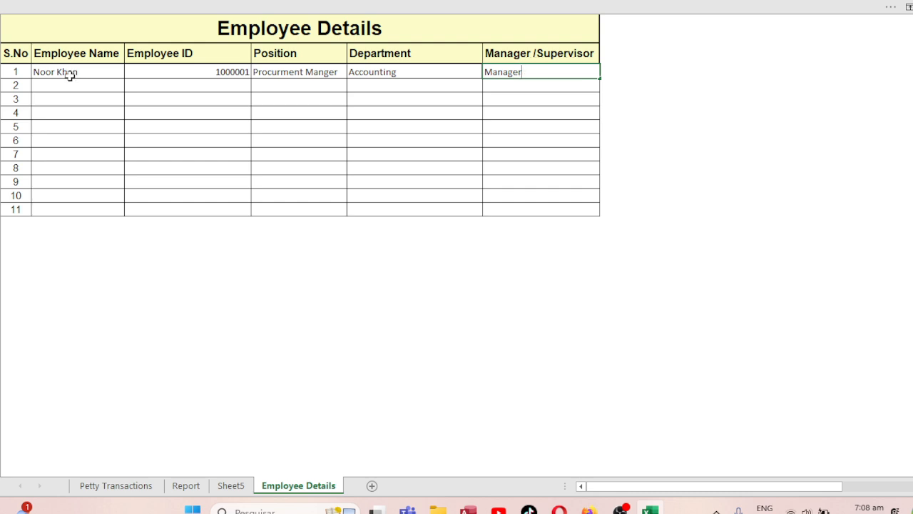
click(60, 84)
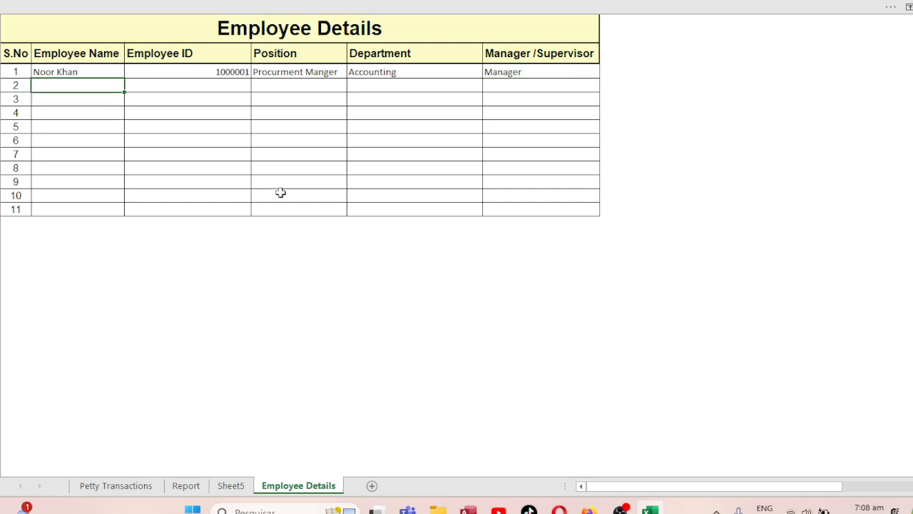
Enter Employee one1 and its employee ID in row 2.
text(E)
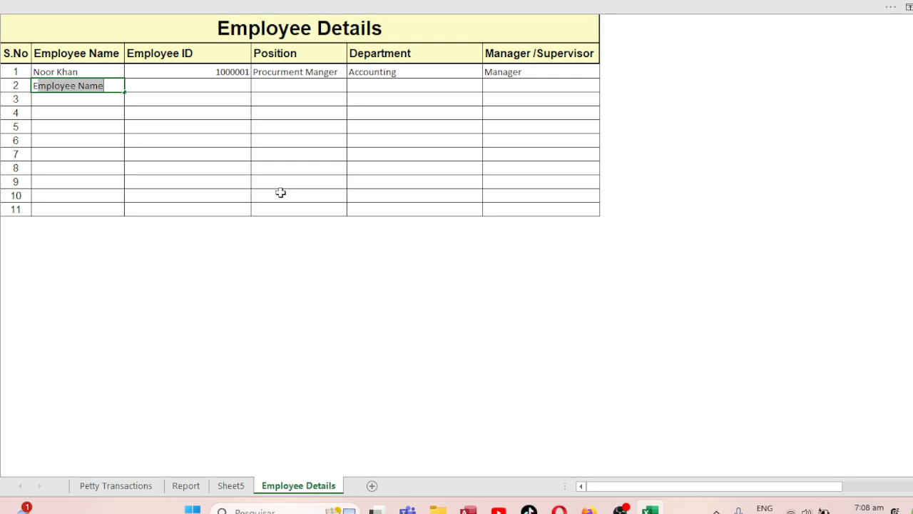
key(BackSpace)
text(mployee )
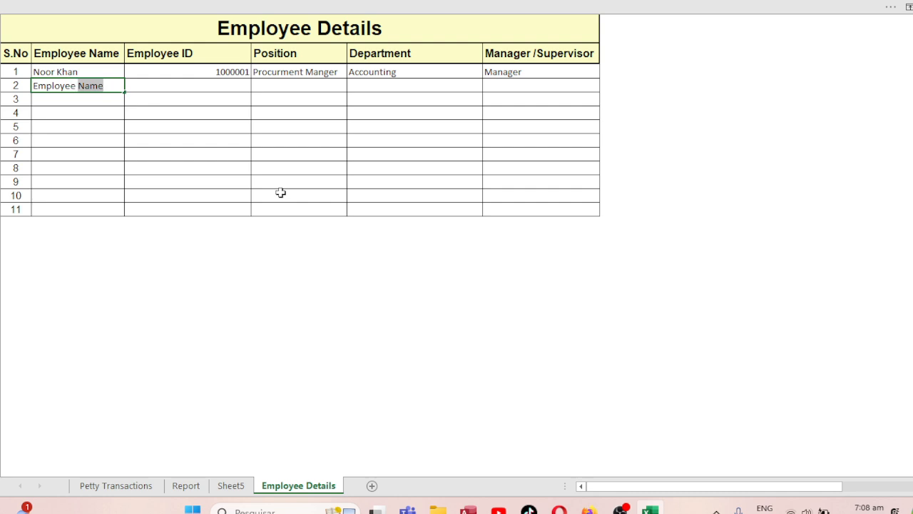
text(one1)
key(Tab)
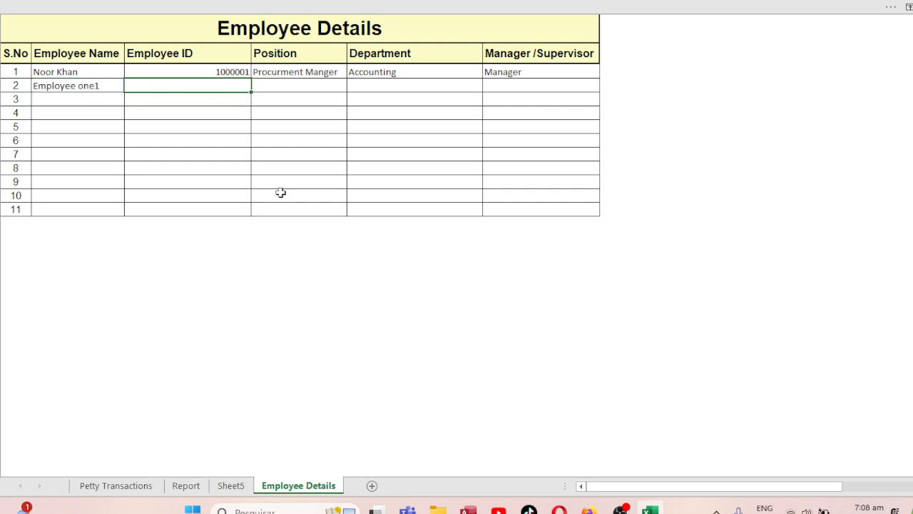
text(1000000034)
key(Tab)
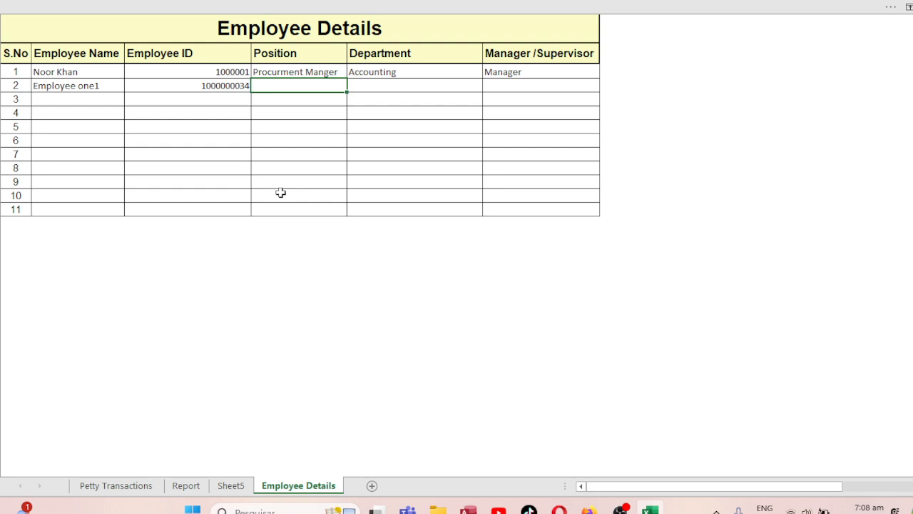
Give Employee one1 the Production Manager position, Production Hall department and Manager supervisor.
text(Production Manager)
key(Tab)
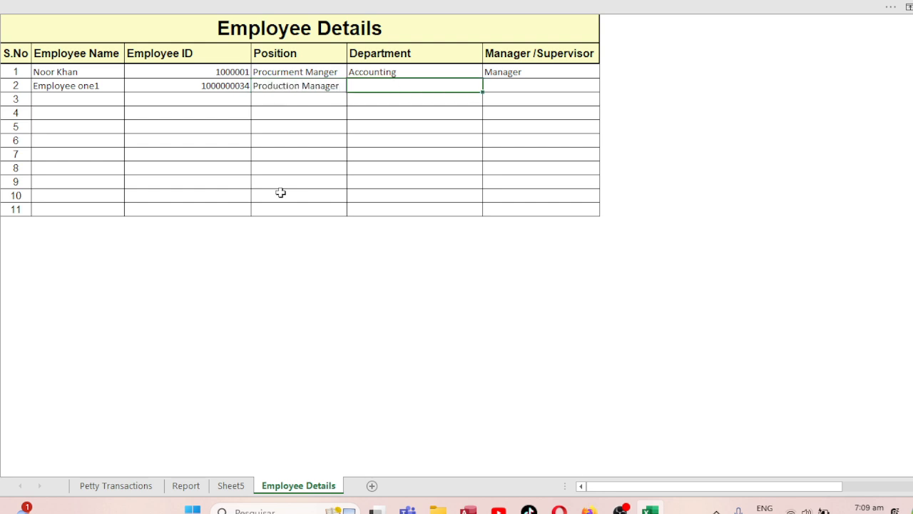
key(BackSpace)
key(BackSpace)
text(Production Hall)
key(Tab)
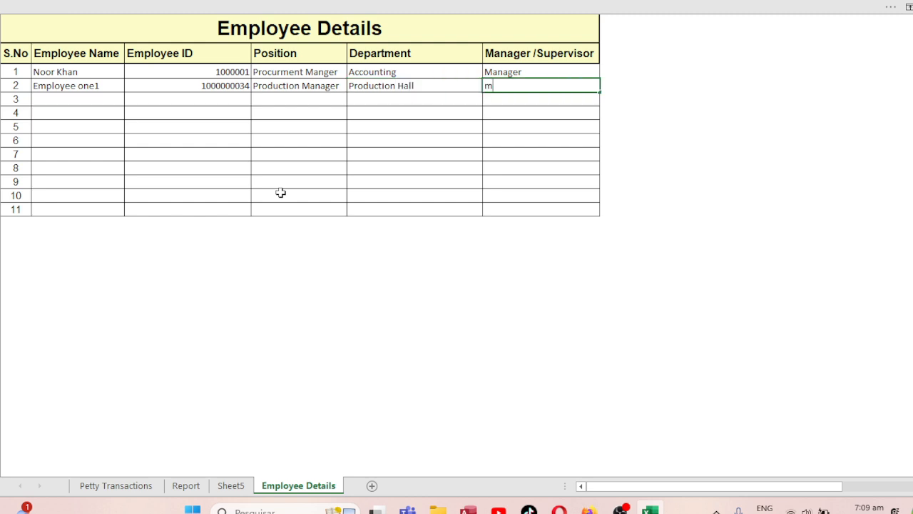
text(Manager)
key(Return)
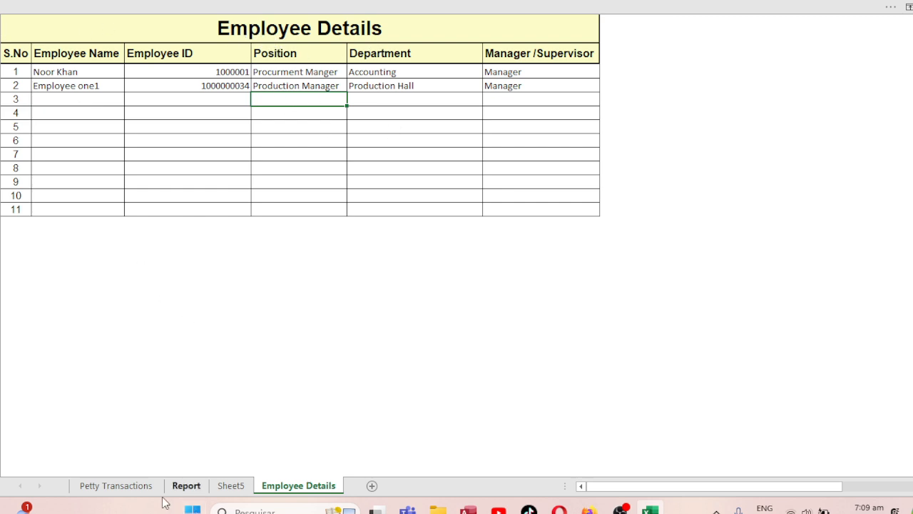
On Petty Transactions, enter today's date, 8 Oct 2024, in the first Trans-Date cell.
click(133, 487)
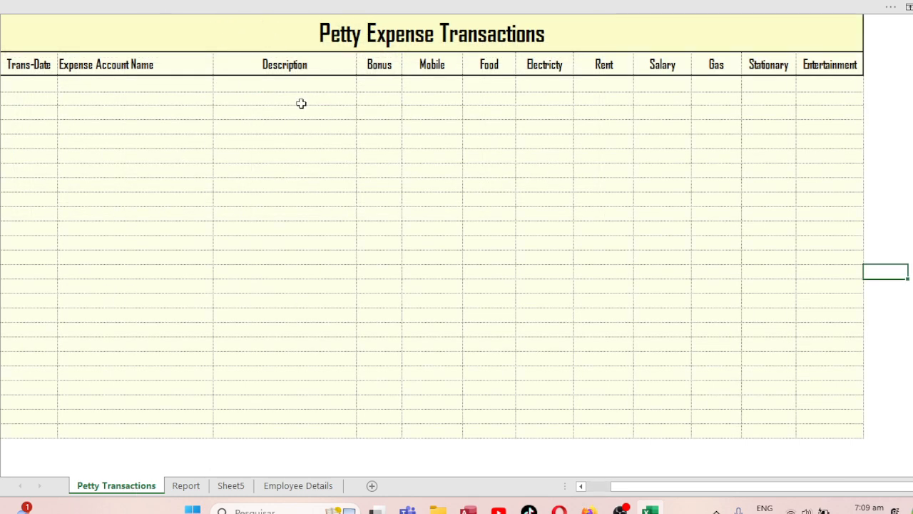
click(25, 80)
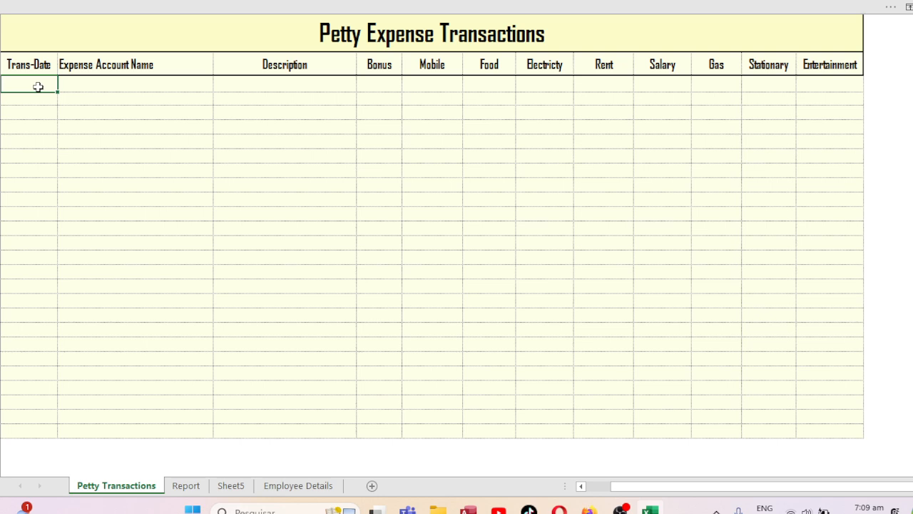
key(ctrl+semicolon)
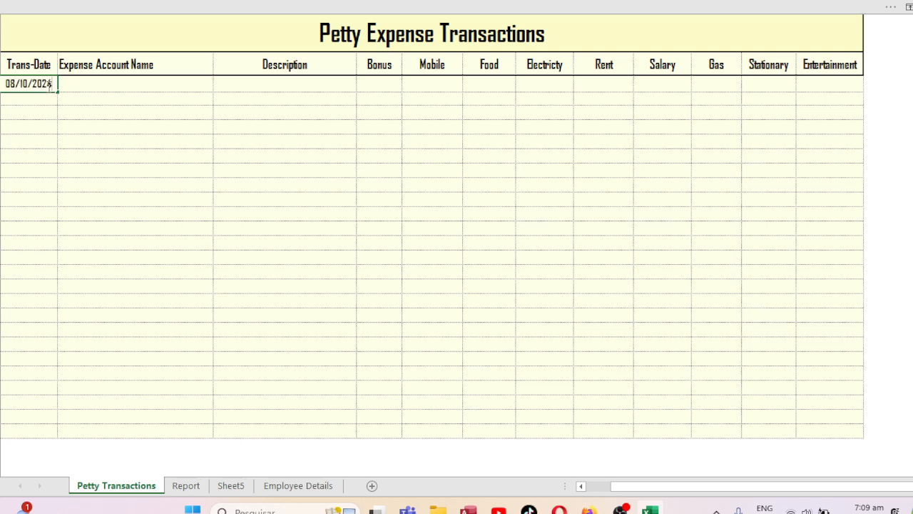
key(Return)
Choose Employee one1 as the first entry's Expense Account Name.
click(47, 84)
key(Tab)
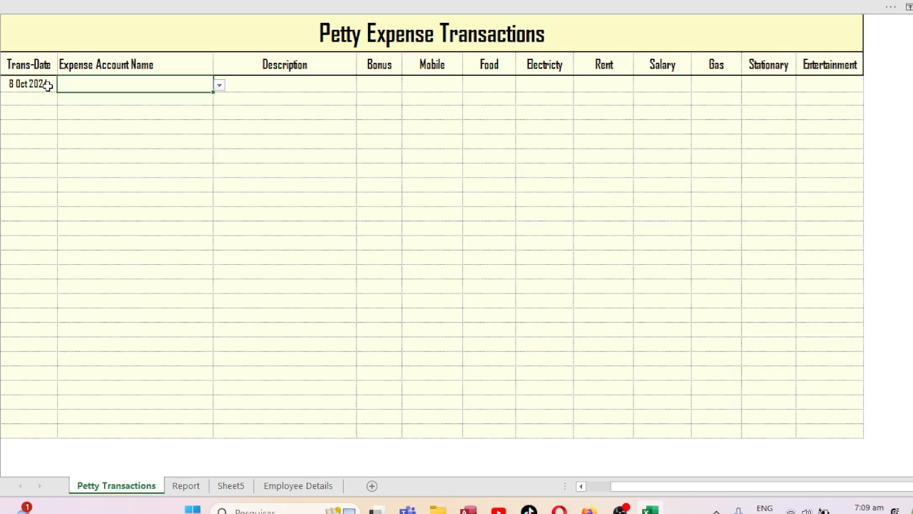
click(221, 86)
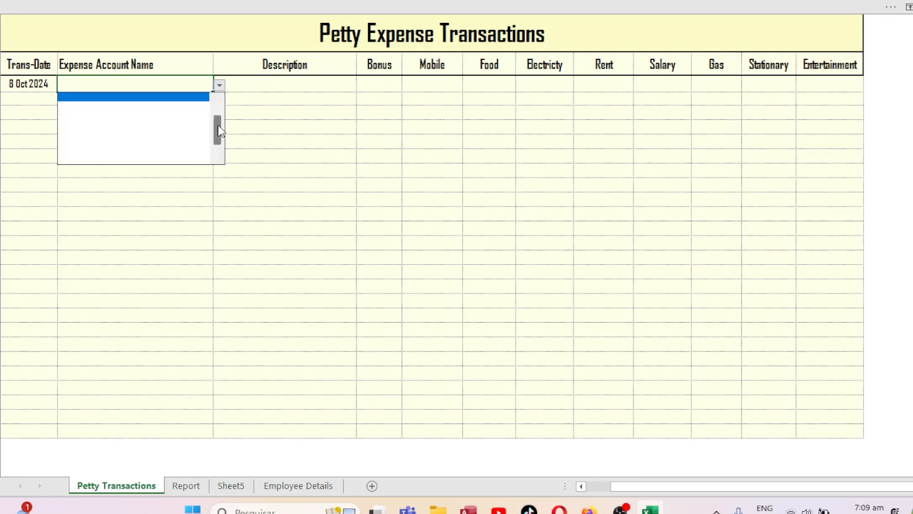
drag(219, 132, 219, 111)
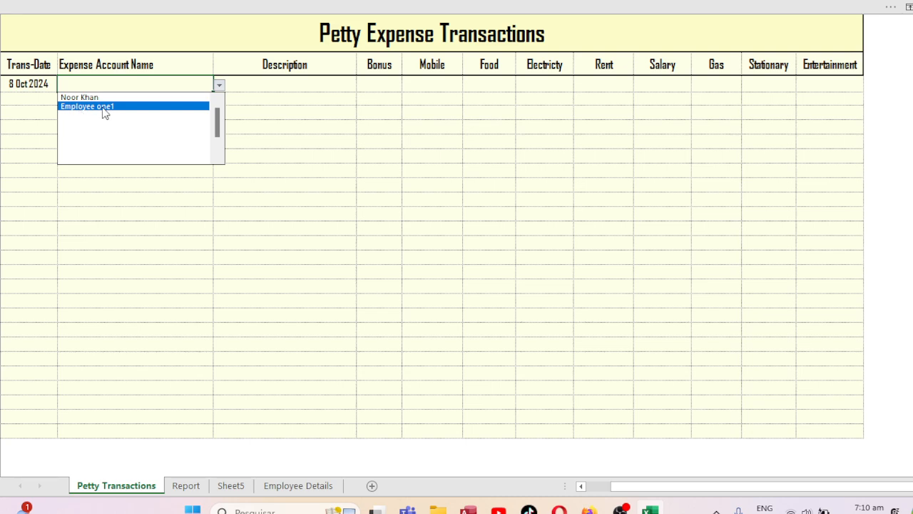
click(102, 107)
click(266, 95)
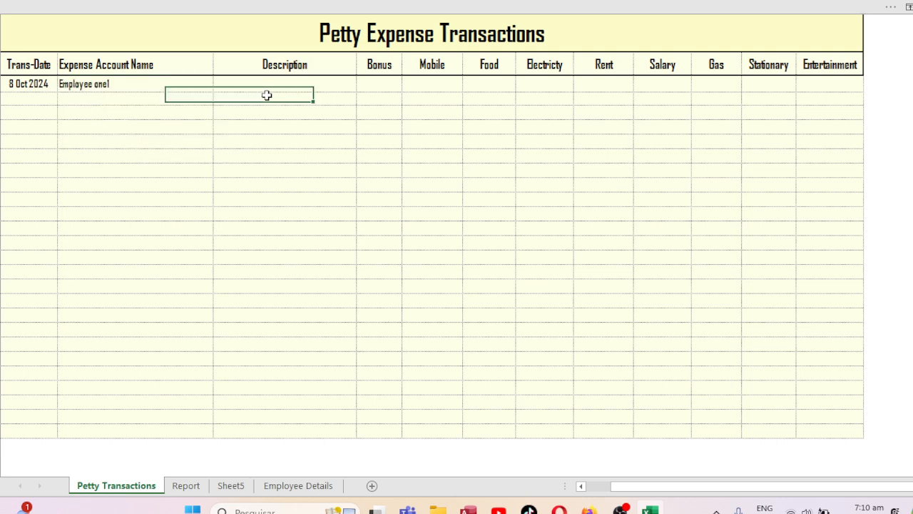
Enter 'Expense Transaction' as the first row's description.
click(275, 83)
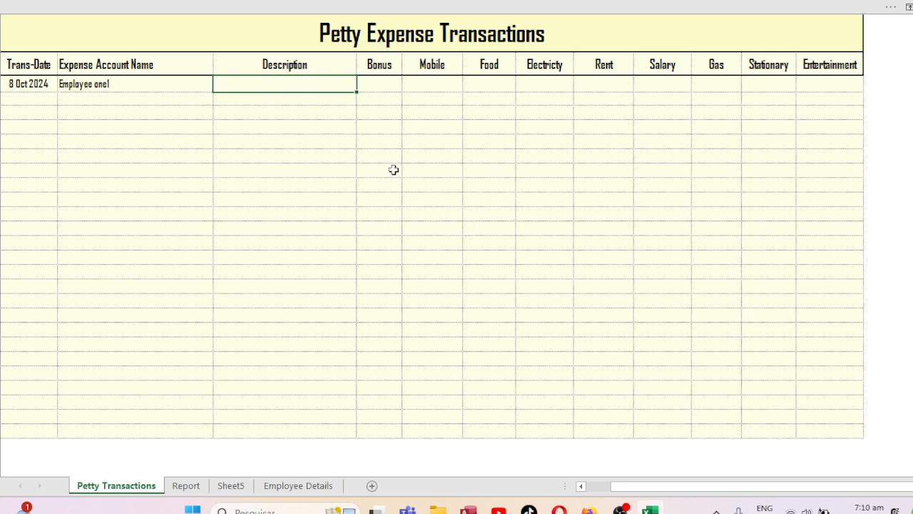
text(t)
key(BackSpace)
text(Expense Transaction)
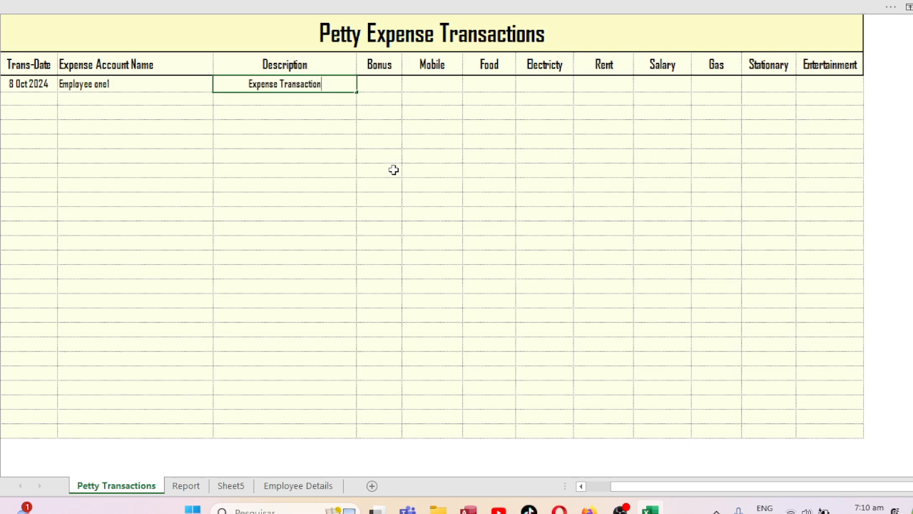
key(Tab)
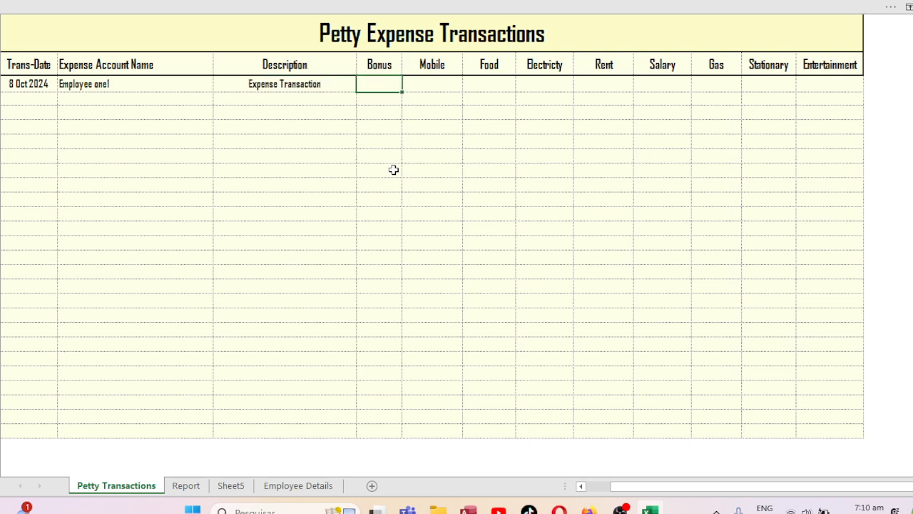
Enter zeros through Electricity, then Rent 6000, Salary 8000, Gas 7000, Stationary 6000, Entertainment 5000.
text(0)
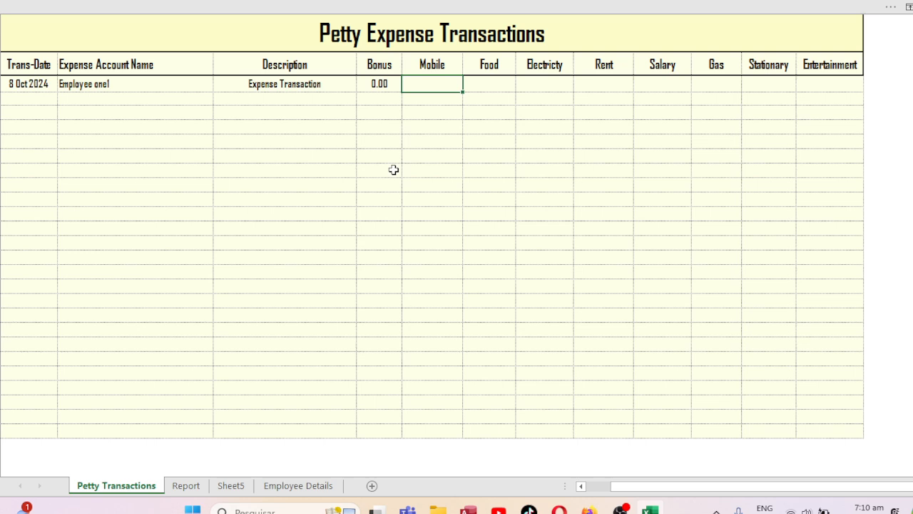
key(Tab)
text(0)
key(Tab)
text(0)
key(Tab)
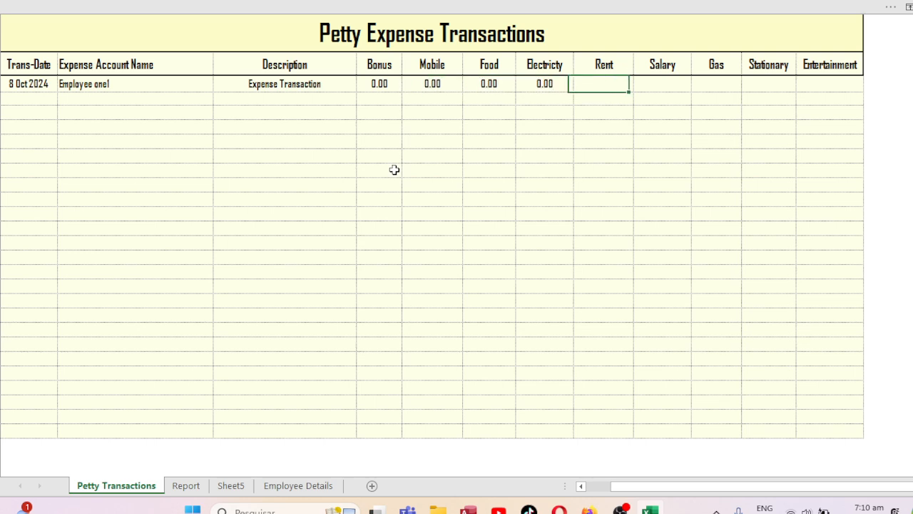
text(6000)
key(Tab)
text(8000)
key(Tab)
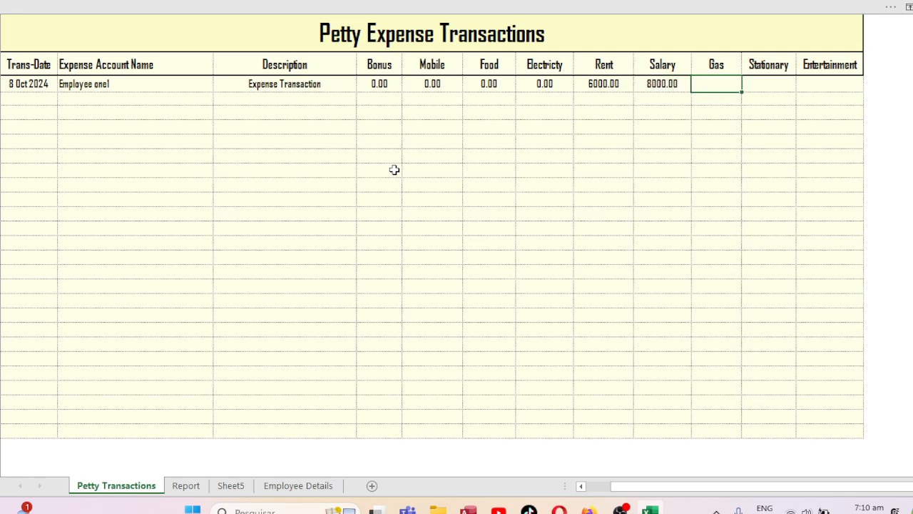
text(7000)
key(Tab)
text(6)
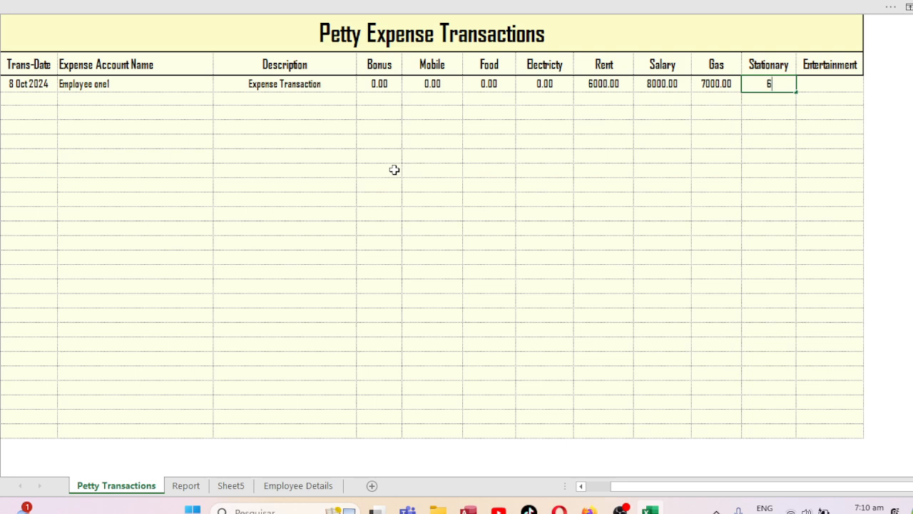
text(0000)
key(Tab)
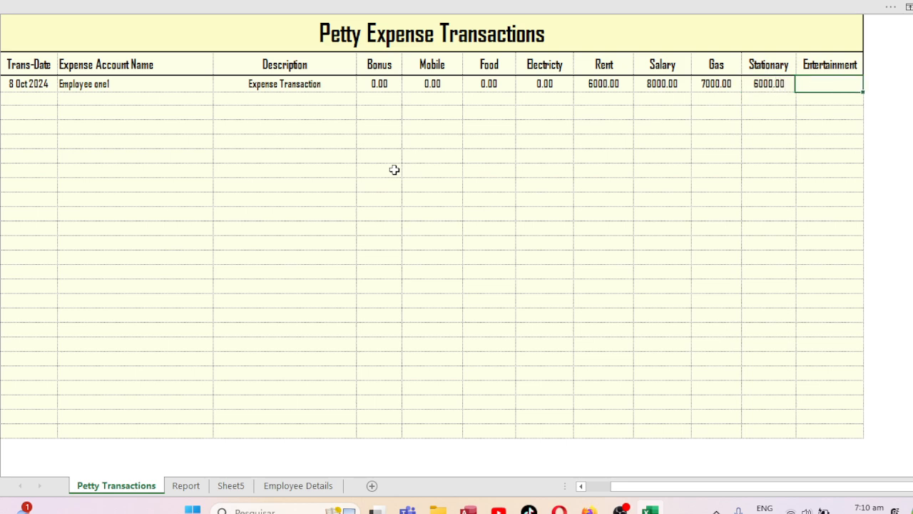
text(5000)
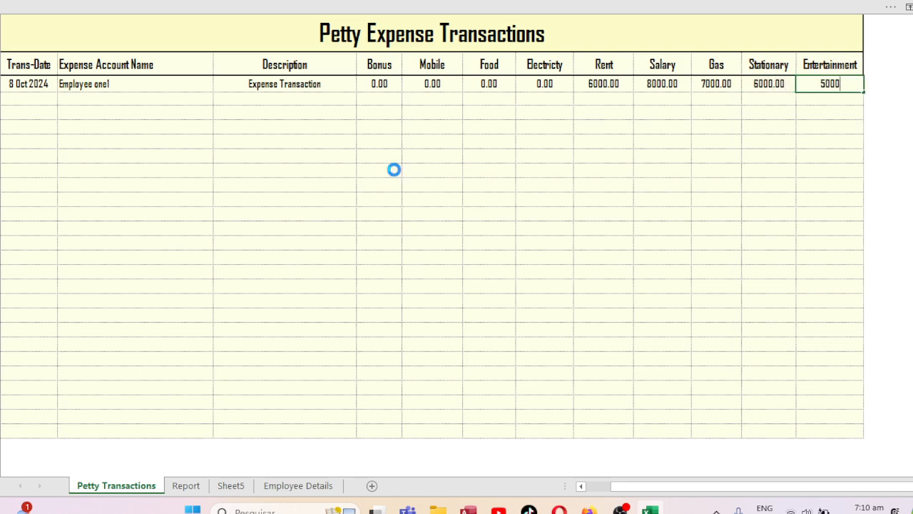
key(Return)
click(31, 95)
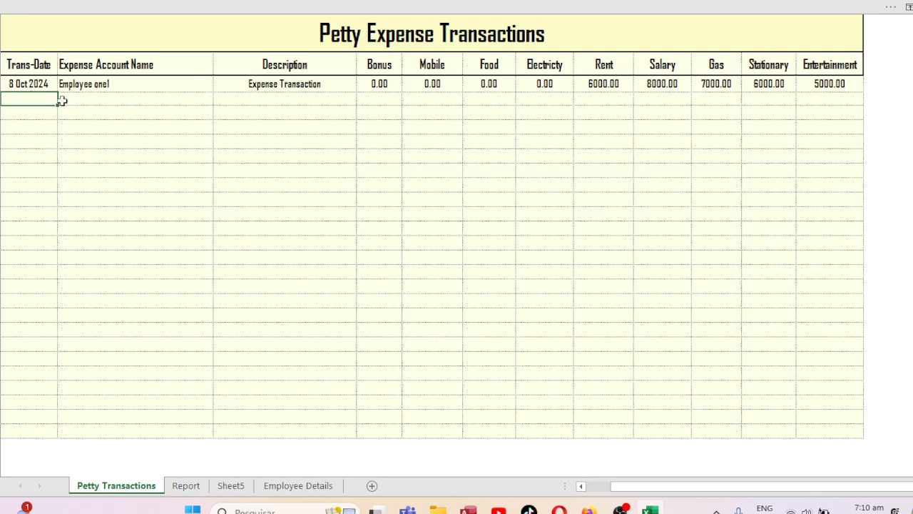
Fill the dates down to 12 Oct 2024 and set Employee one1 for the 9 Oct row.
click(46, 84)
drag(57, 94, 58, 146)
click(118, 131)
click(45, 100)
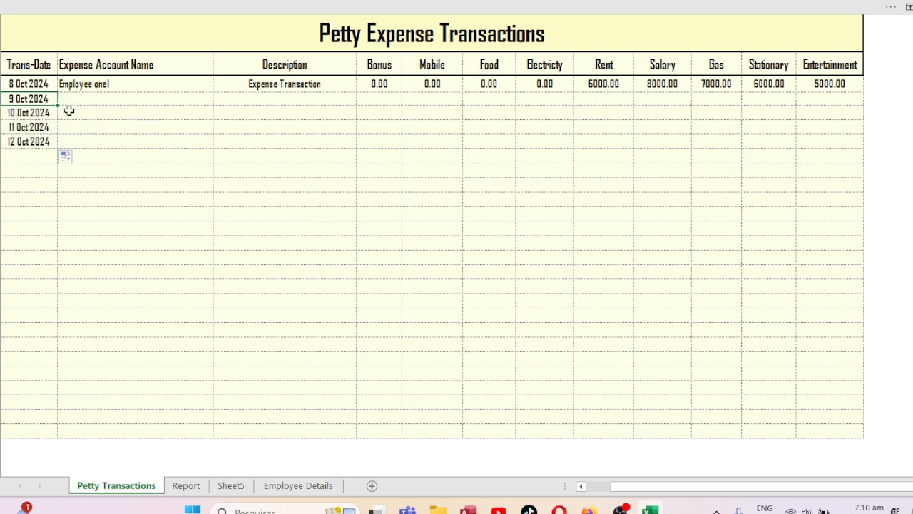
click(96, 100)
click(219, 99)
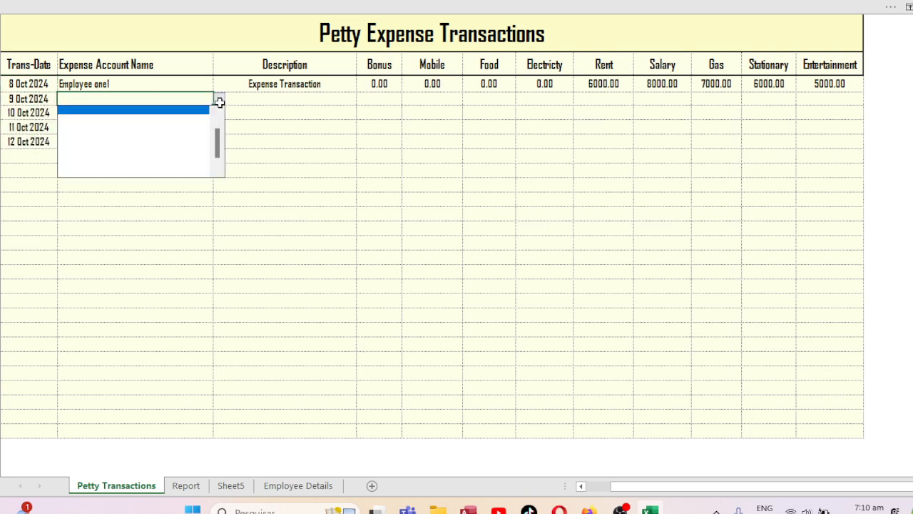
drag(219, 135, 218, 109)
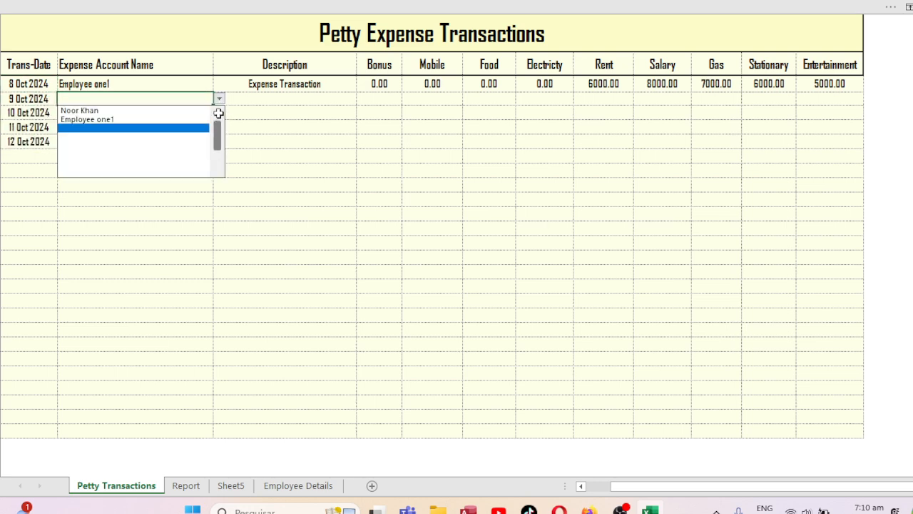
click(107, 118)
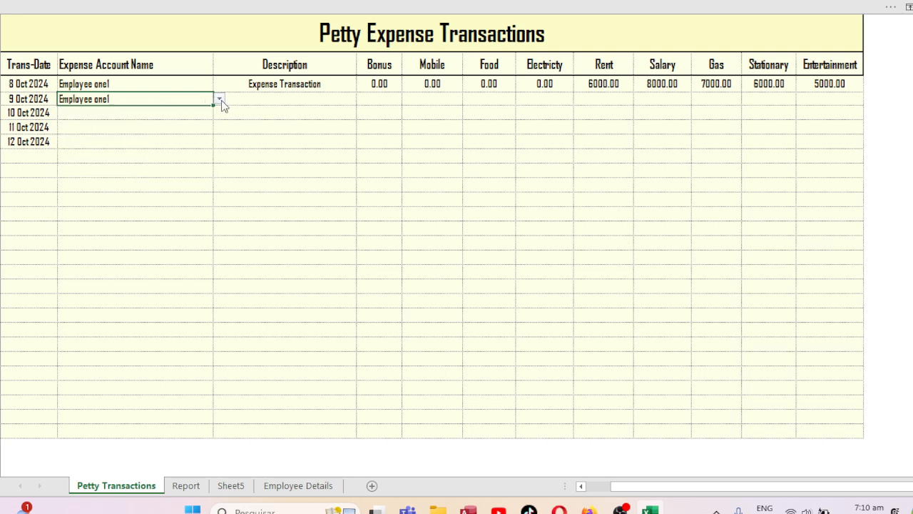
Enter Expense Transaction, Bonus 200 and Mobile 3000 for 9 Oct.
click(299, 98)
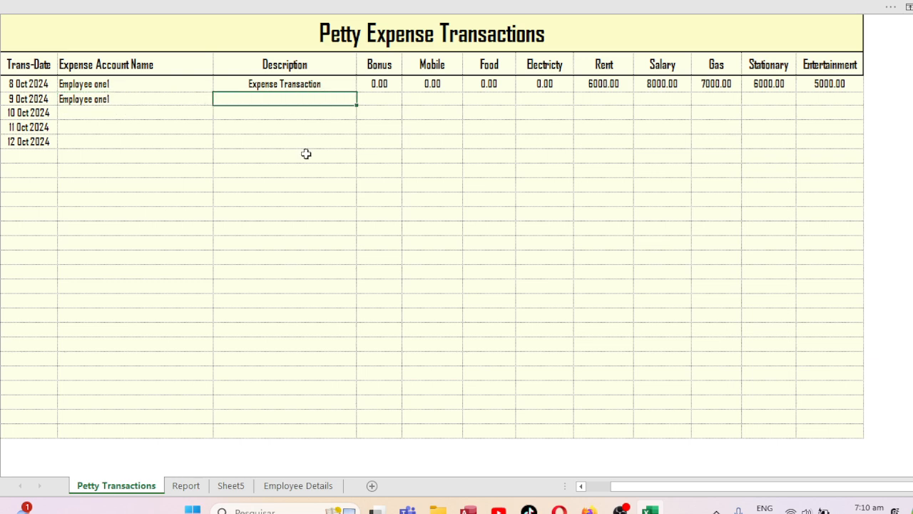
text(e)
key(Tab)
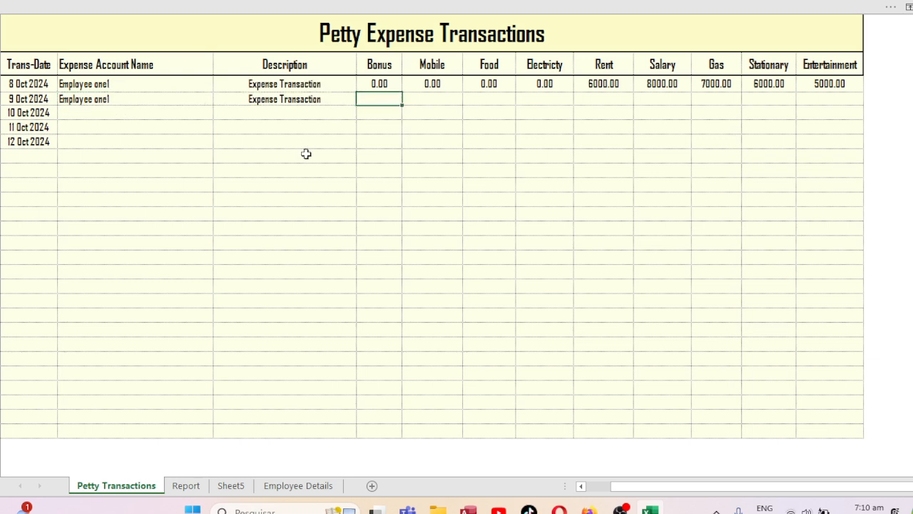
text(002000)
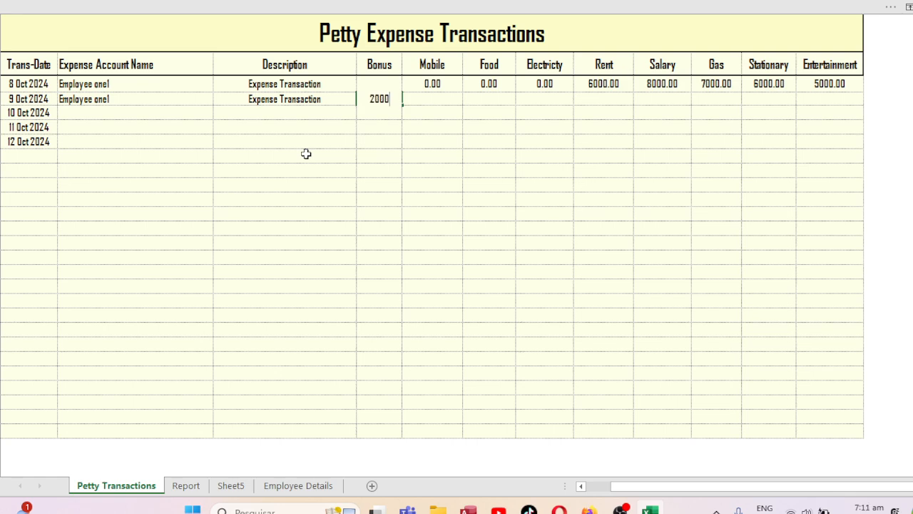
key(BackSpace)
key(Tab)
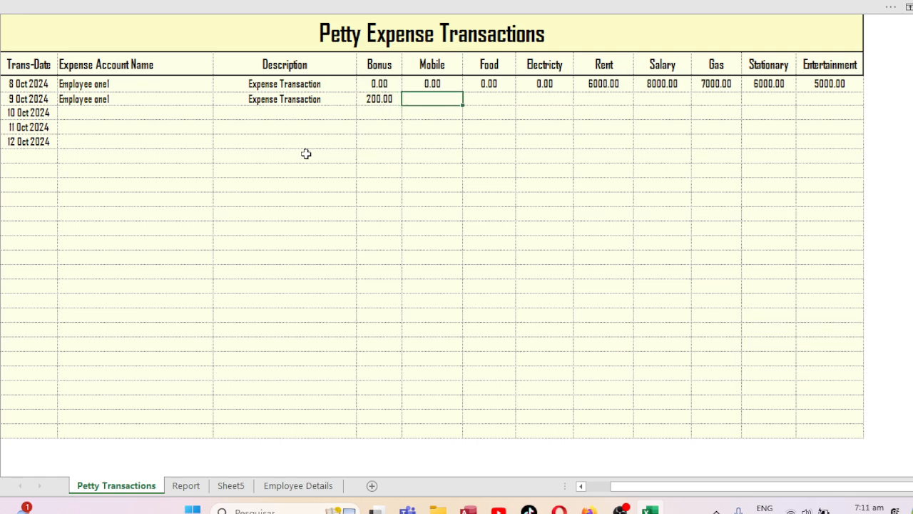
text(3000)
key(Tab)
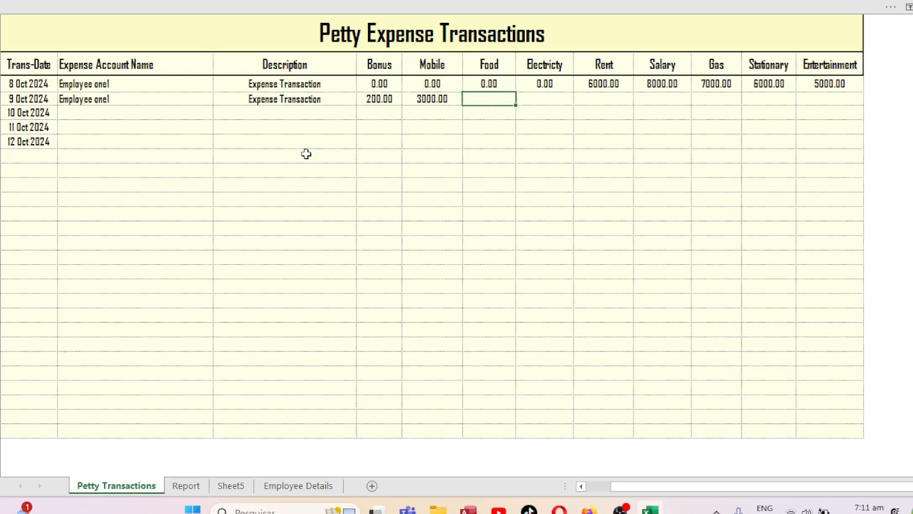
Enter Food 0, Electricity 0, Rent 900, Salary 4000, Gas 300, Stationary 2000, Entertainment 9000.
text(00)
key(Tab)
text(0)
key(Tab)
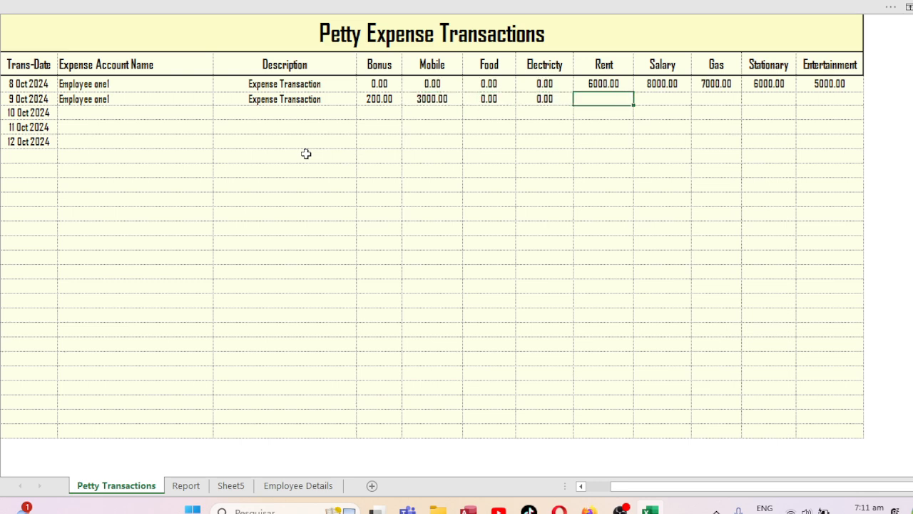
text(900)
key(Tab)
text(4000)
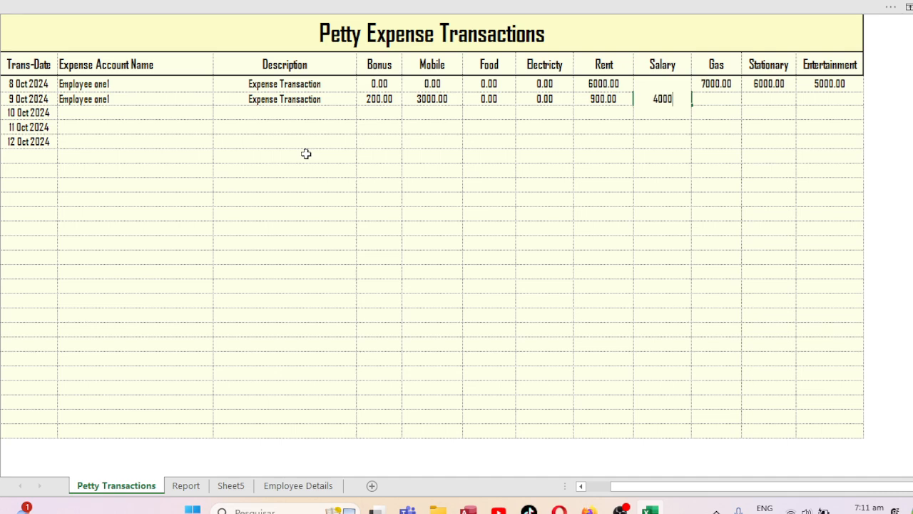
key(Tab)
text(300)
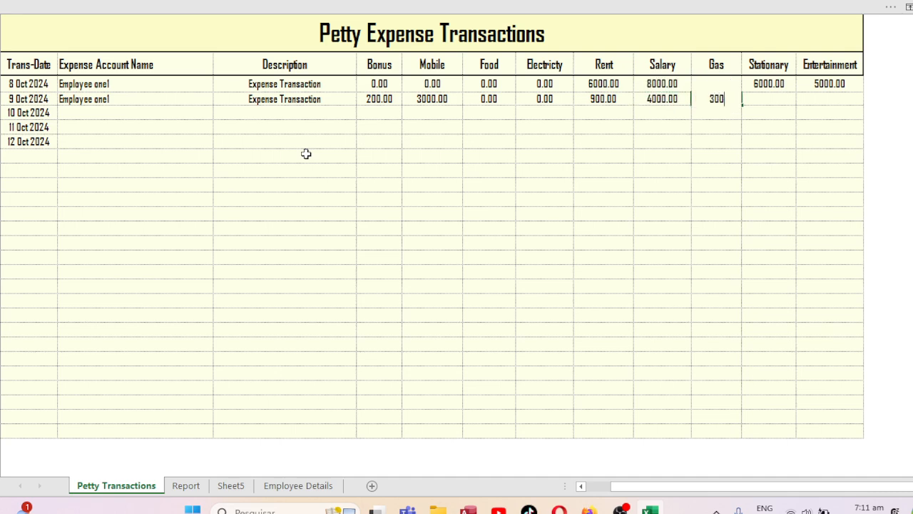
key(Tab)
text(2000)
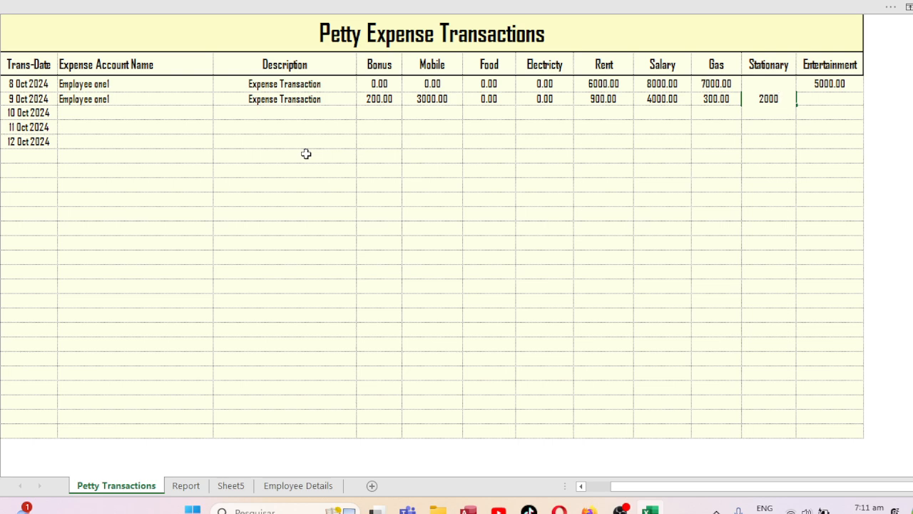
key(Tab)
text(900)
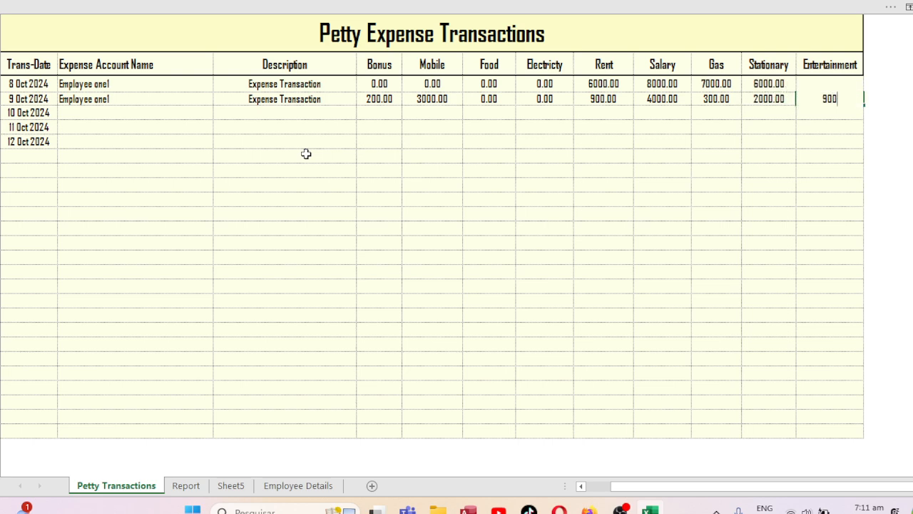
text(0)
key(Return)
key(Left)
key(Left)
key(Left)
key(Left)
key(Left)
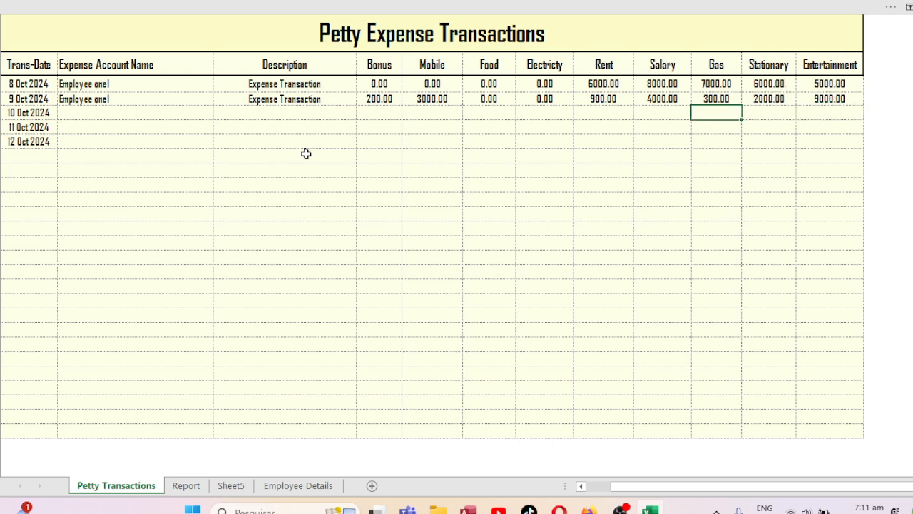
key(Left)
key(Left)
key(Left)
key(Left)
key(Left)
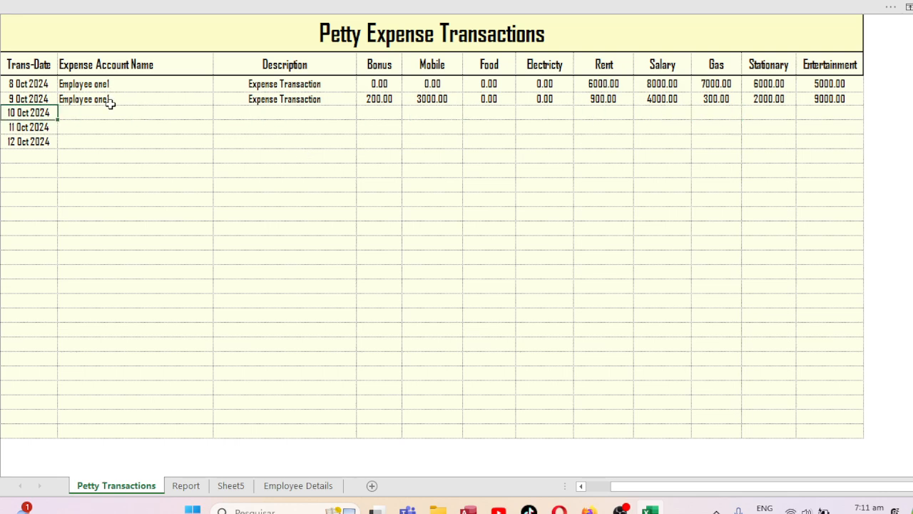
Select the new employee for the 10 Oct row and describe it as a payment to them.
click(108, 112)
click(220, 112)
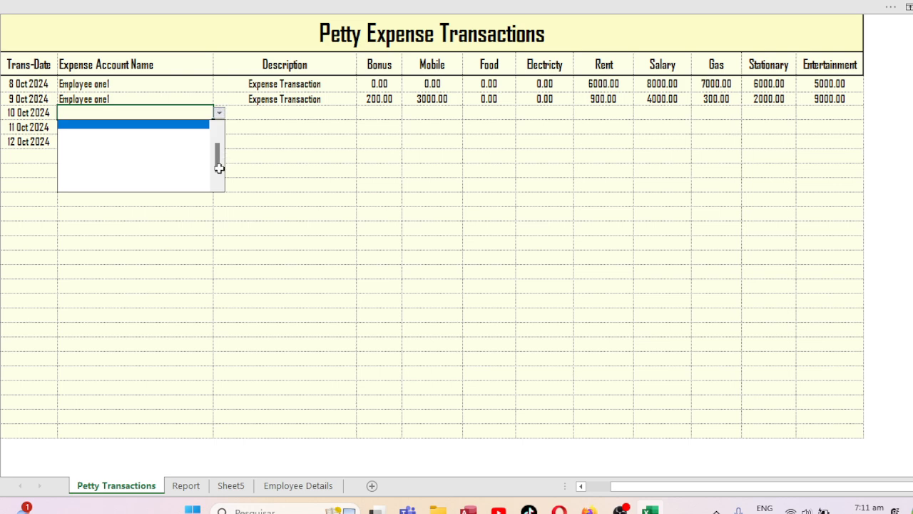
drag(219, 163, 219, 136)
click(118, 126)
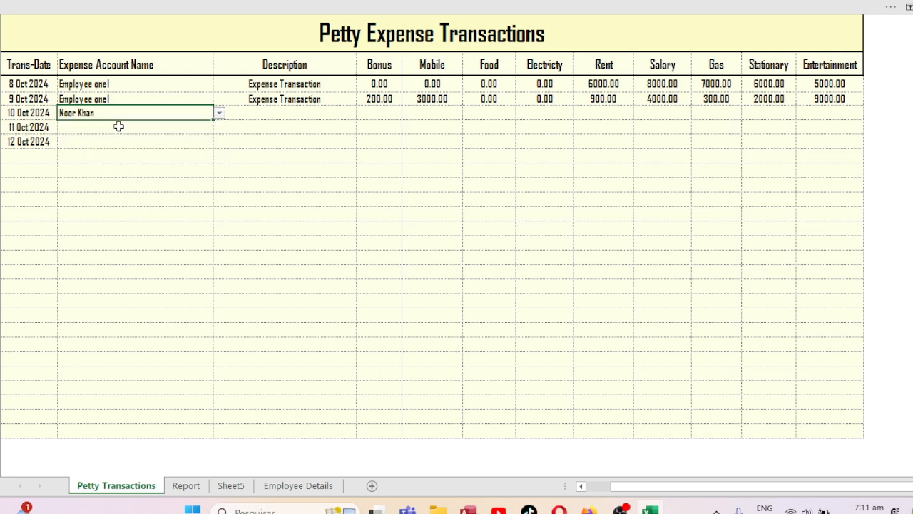
click(276, 113)
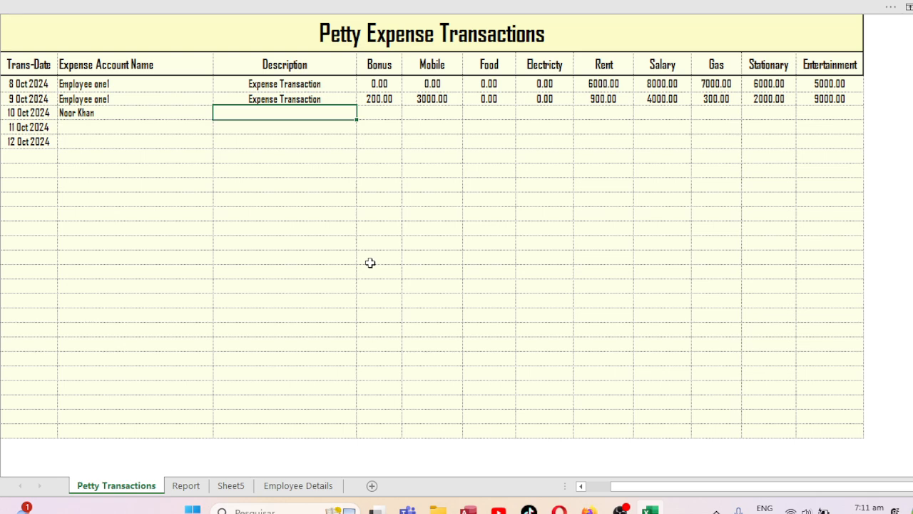
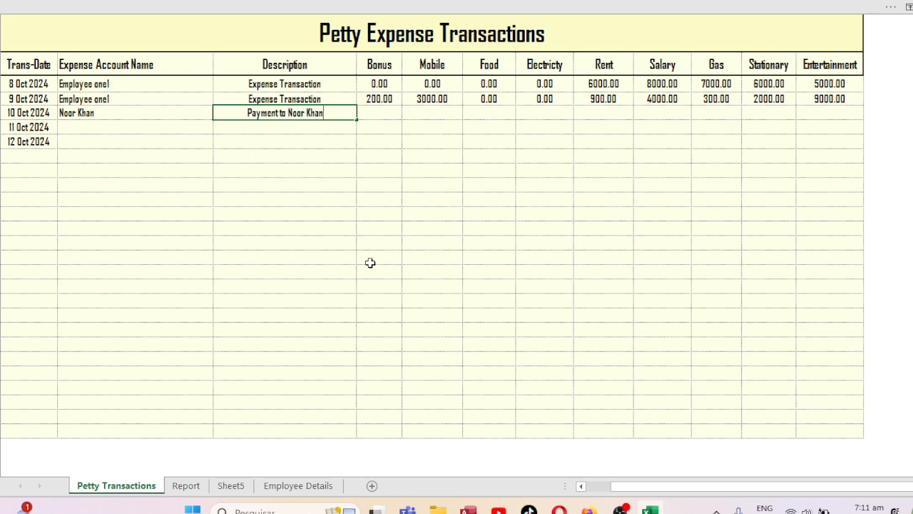
key(Tab)
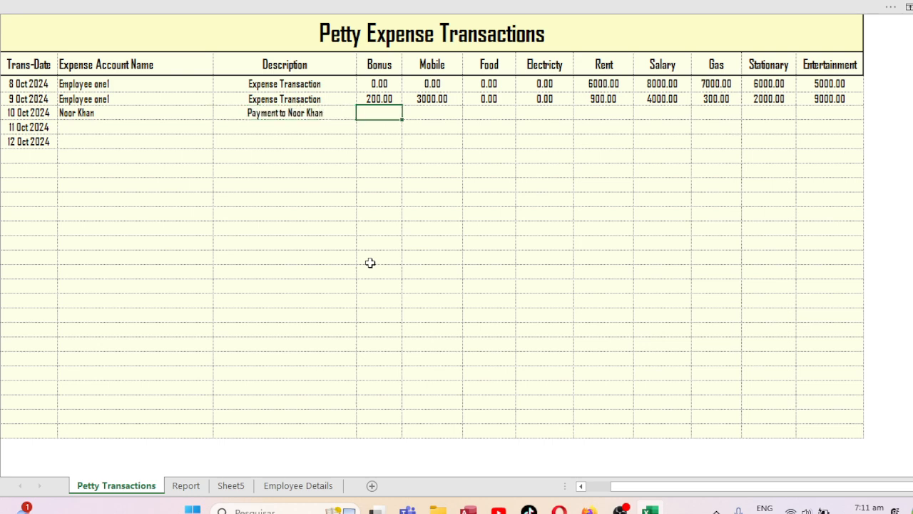
Enter Mobile 1000, Electricity 3000, Salary 3000, Stationary 2000, Entertainment 9000, zeros elsewhere.
text(0)
key(Tab)
text(1)
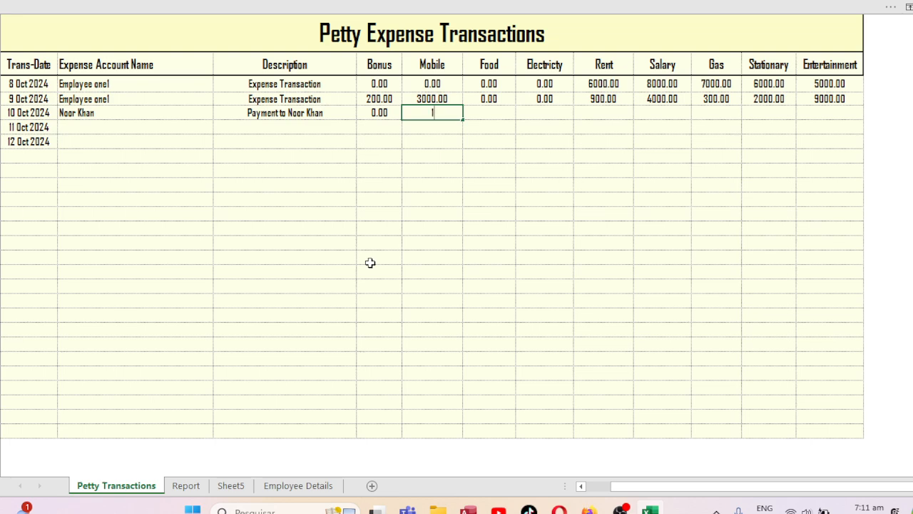
text(000)
key(Tab)
text(0)
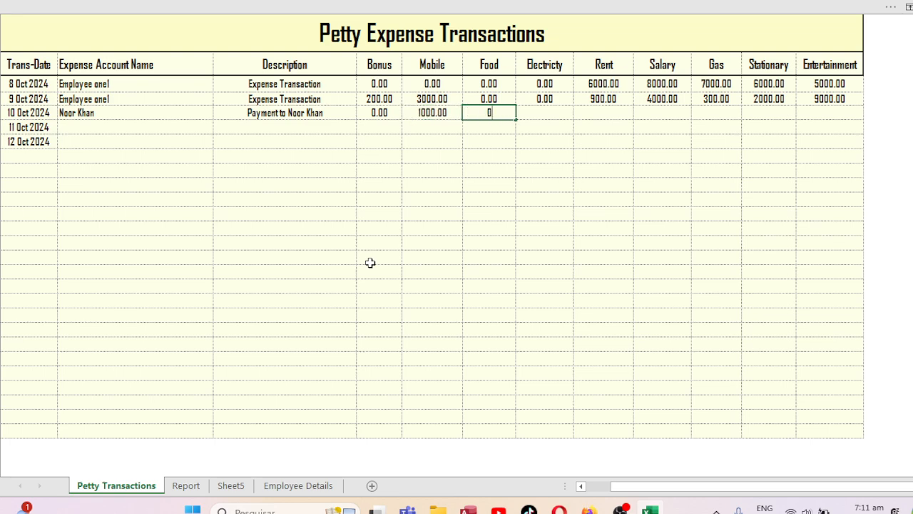
key(Tab)
text(3000)
key(Tab)
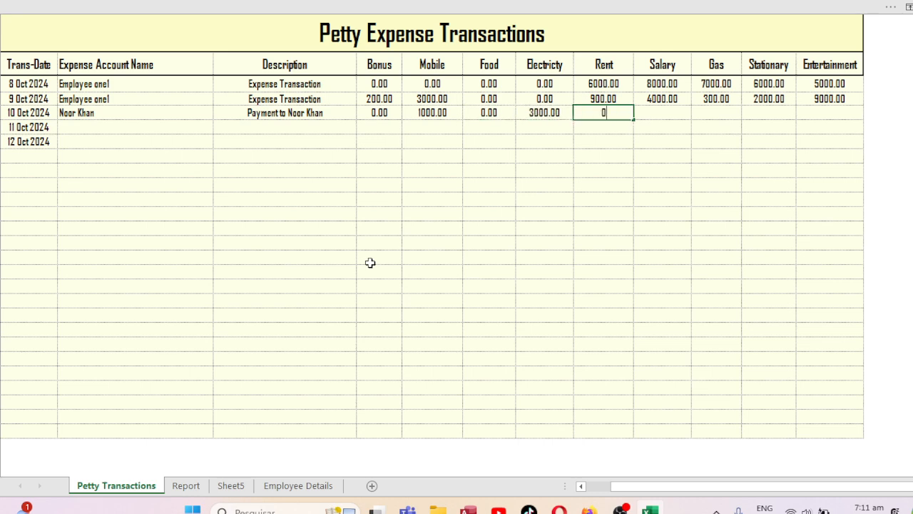
key(Tab)
text(3000)
key(Tab)
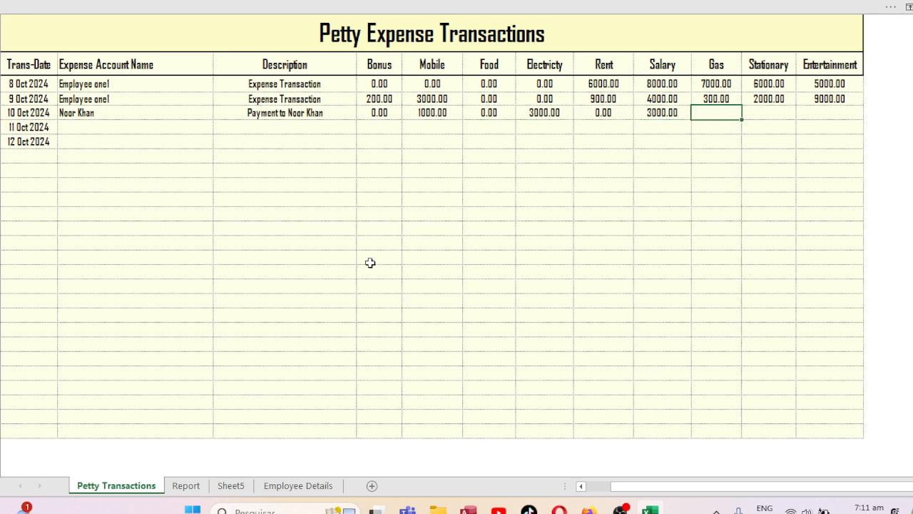
text(0)
key(Tab)
text(2000)
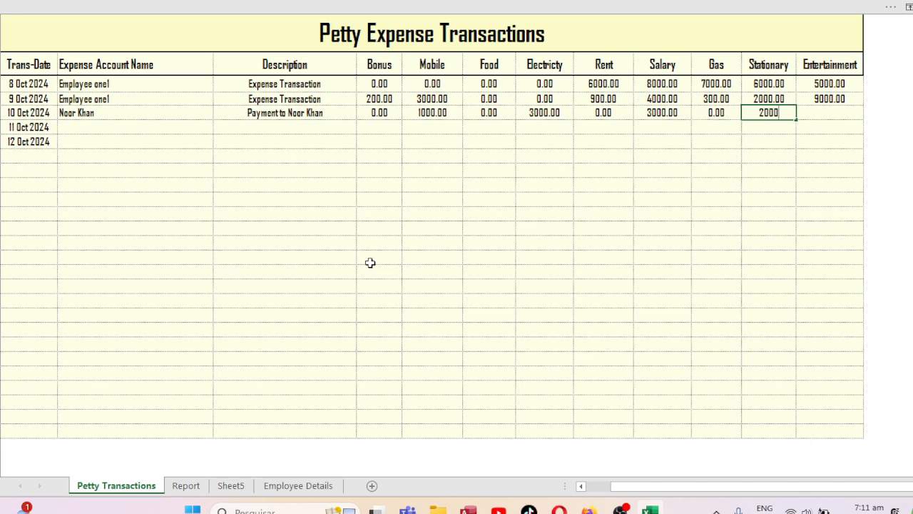
key(Tab)
text(90)
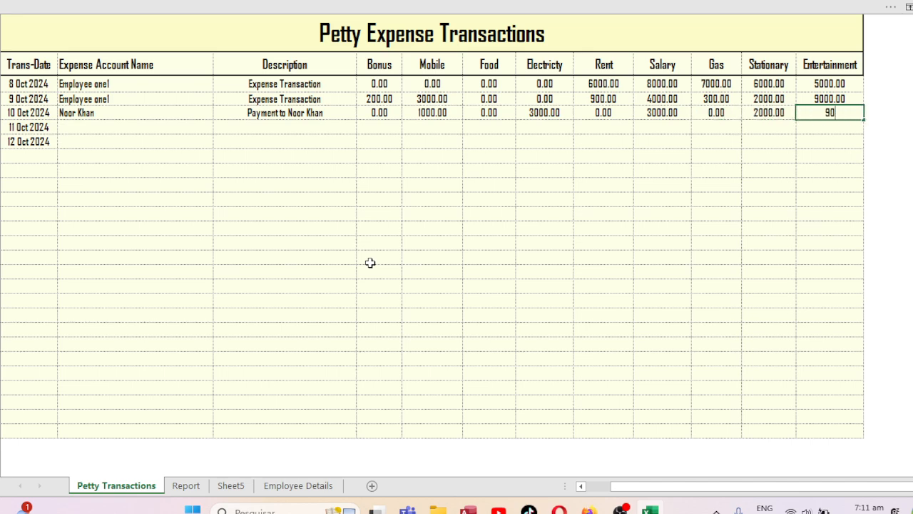
text(00)
key(Tab)
Return to the Report sheet and select the Select Petty Expense Name cell.
click(291, 489)
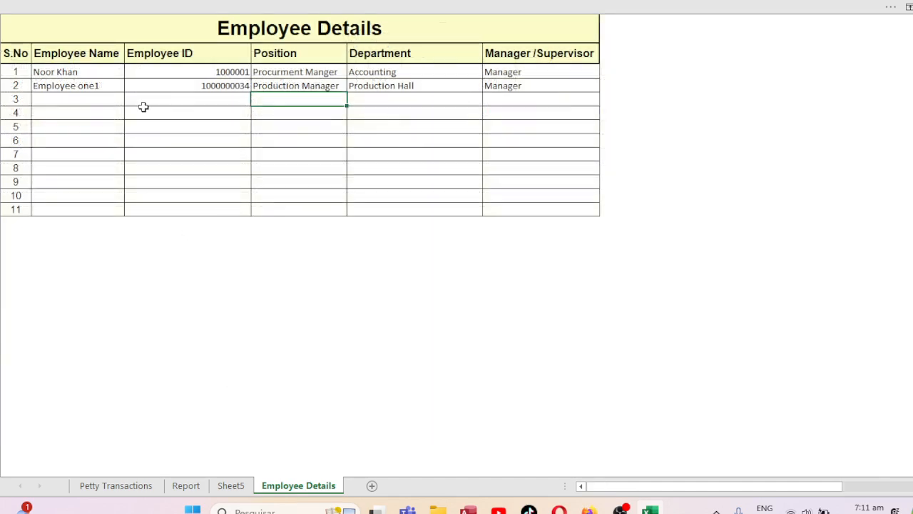
click(108, 488)
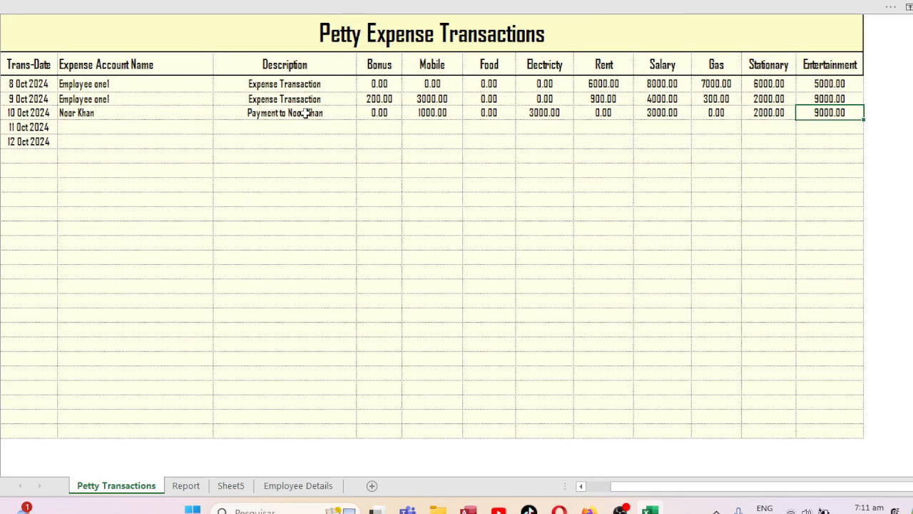
click(185, 486)
click(474, 263)
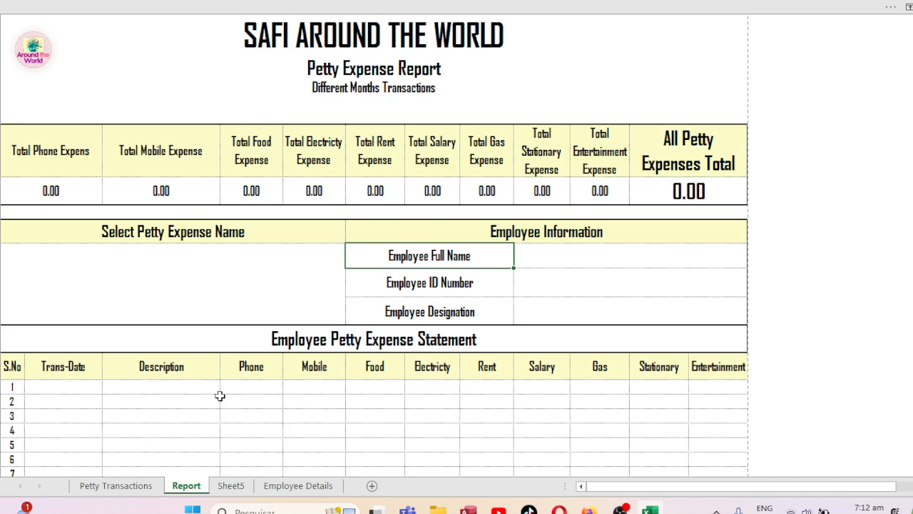
click(276, 260)
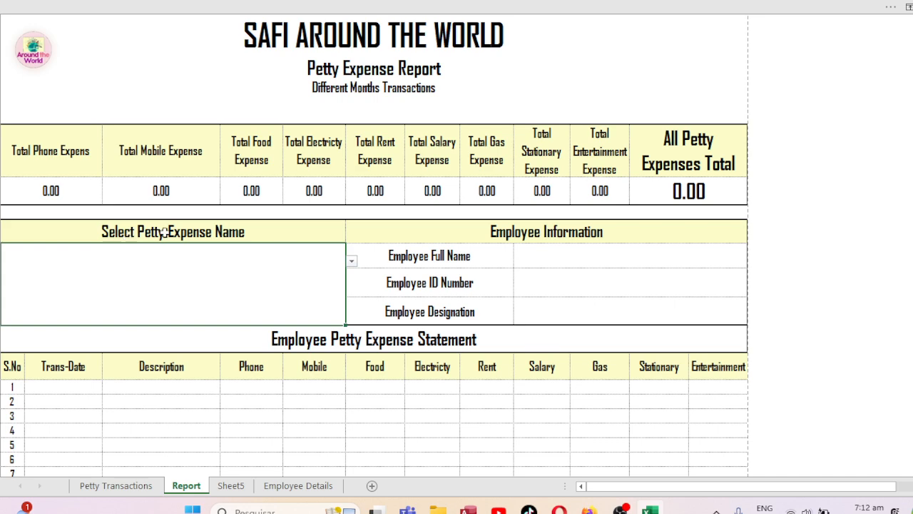
Pick the new employee in the report, then switch it to Employee one1, totalling 51400.00.
click(352, 262)
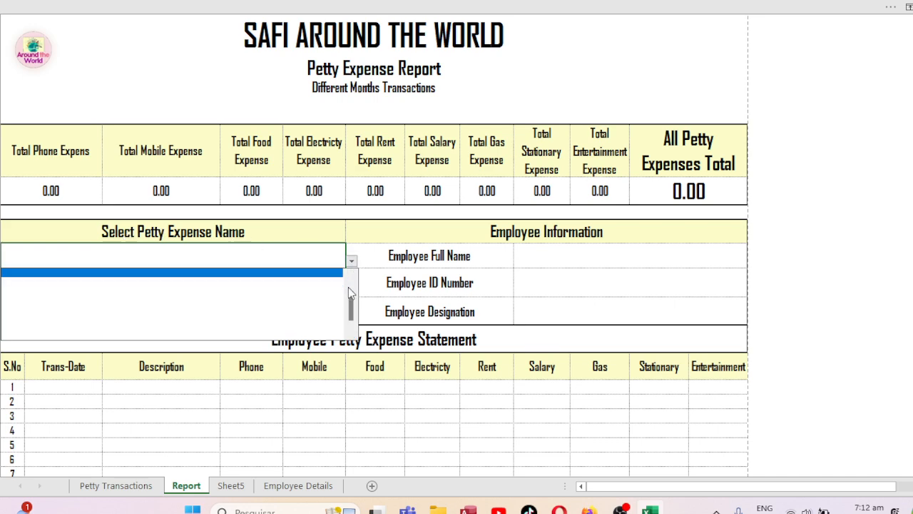
drag(350, 299, 353, 274)
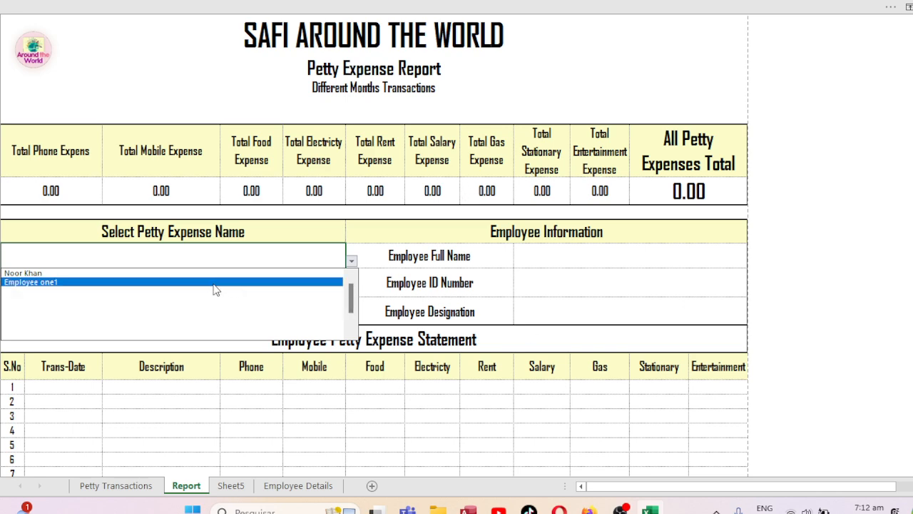
click(151, 273)
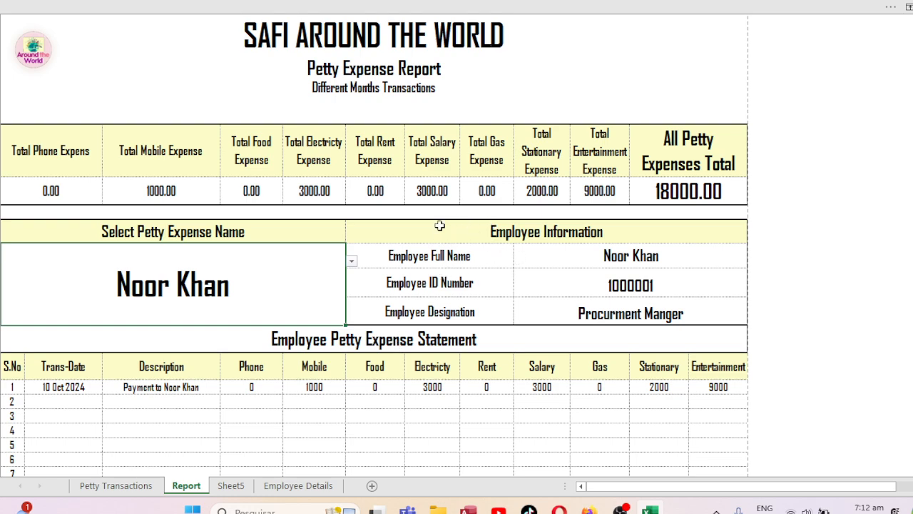
click(352, 261)
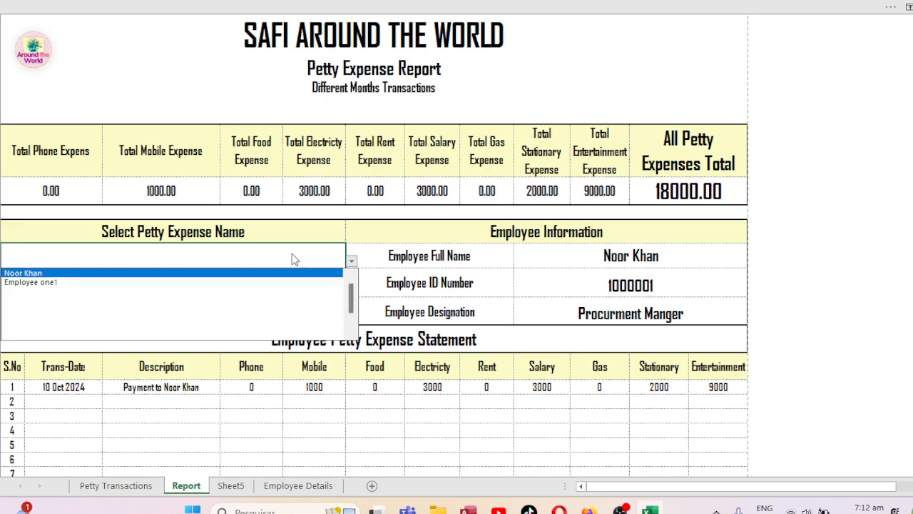
click(32, 282)
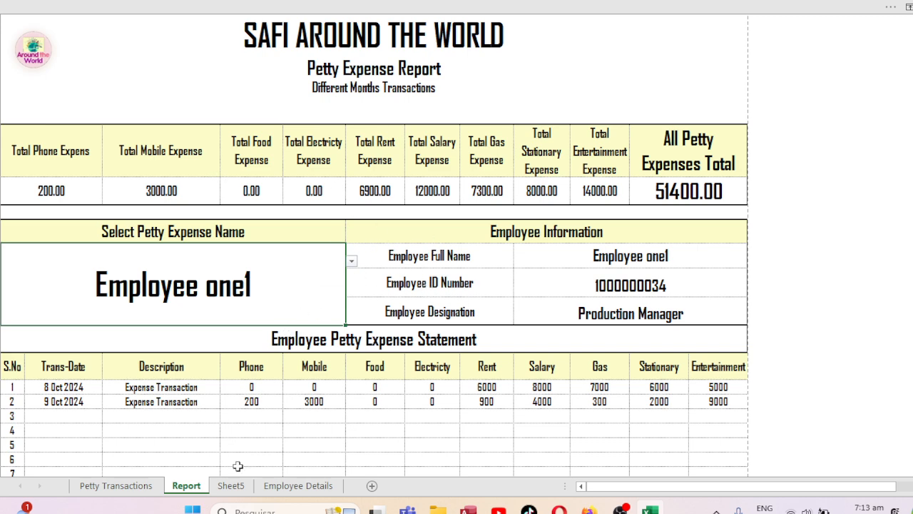
click(298, 485)
Fill row 3 with the new employee's name, ID, Production Manager, Production Hall and supervisor MANAGER.
click(63, 100)
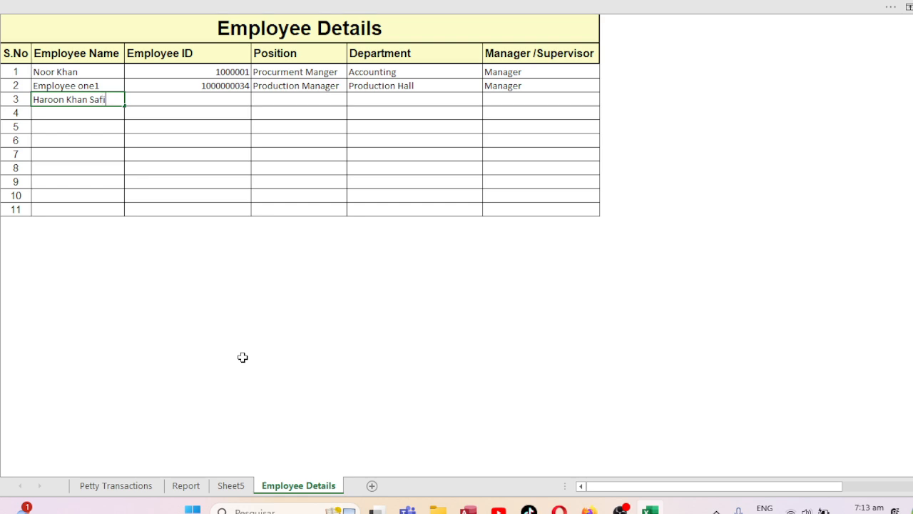
key(Tab)
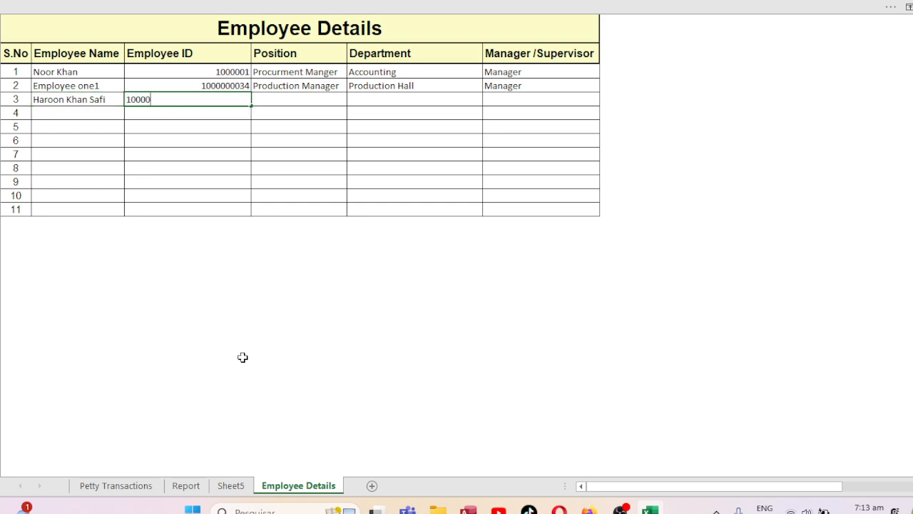
key(Tab)
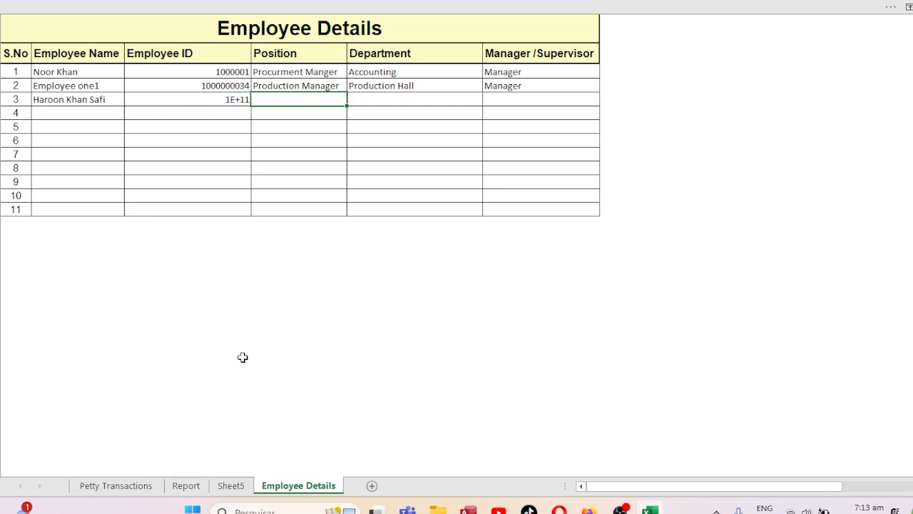
key(Left)
text(100)
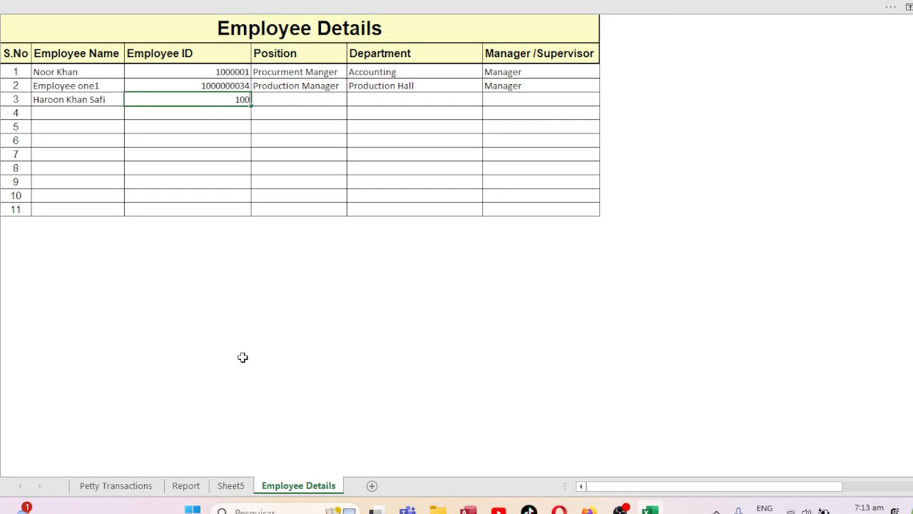
key(Tab)
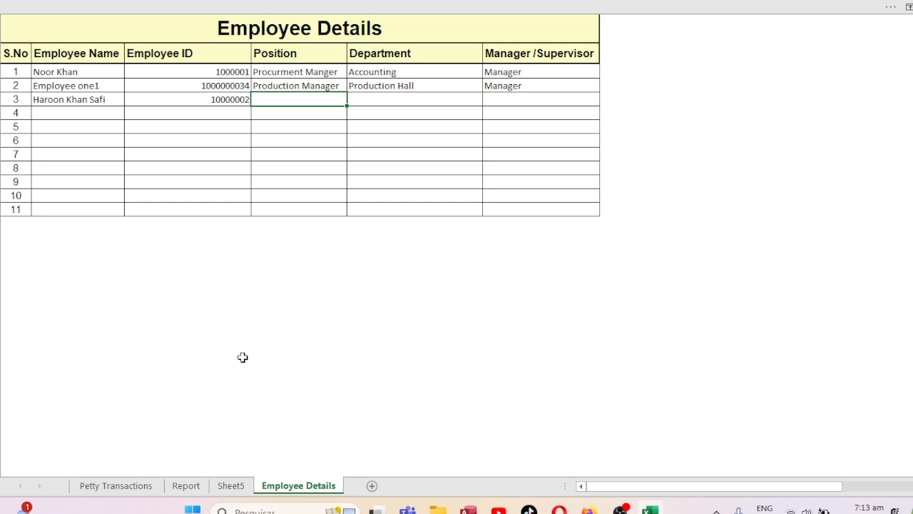
text(PRODUC)
key(Tab)
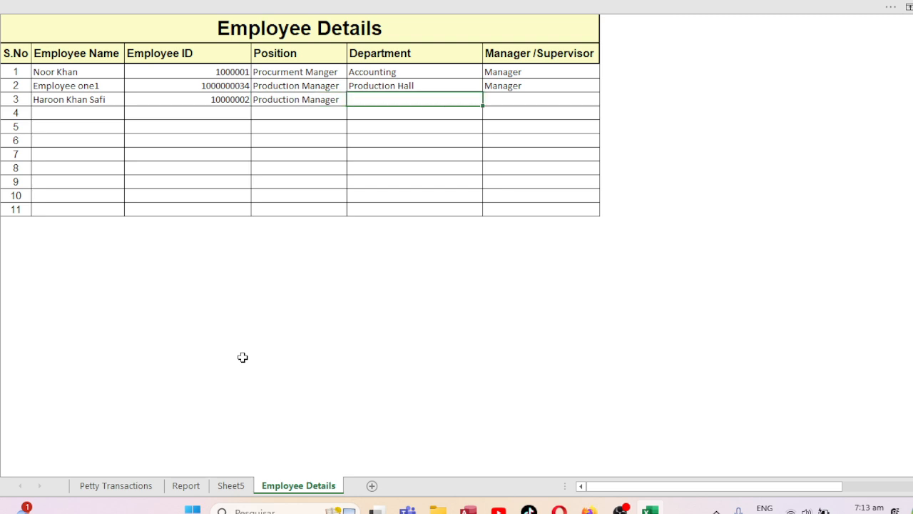
text(PRO)
key(Tab)
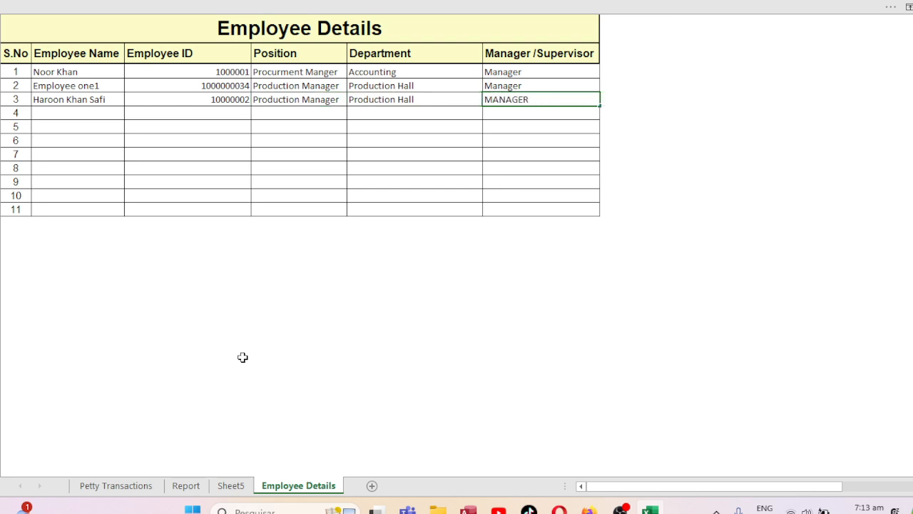
text(MANAGER)
click(252, 359)
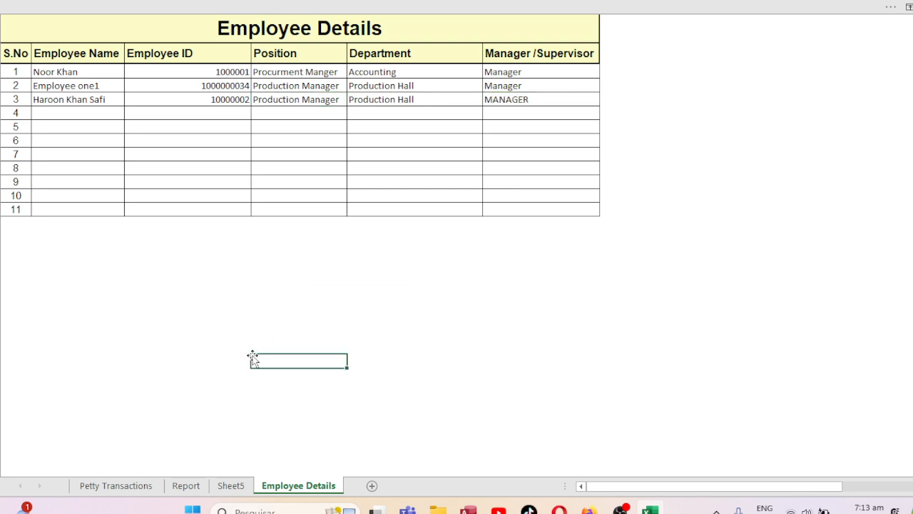
On Petty Transactions, assign the new employee to the 11 Oct row and enter a payment description.
click(121, 485)
click(89, 126)
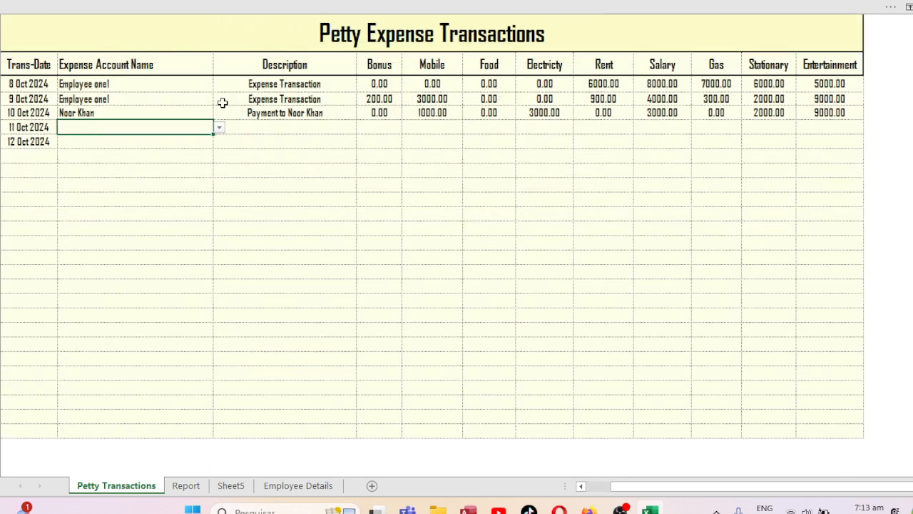
click(219, 128)
drag(218, 179, 220, 144)
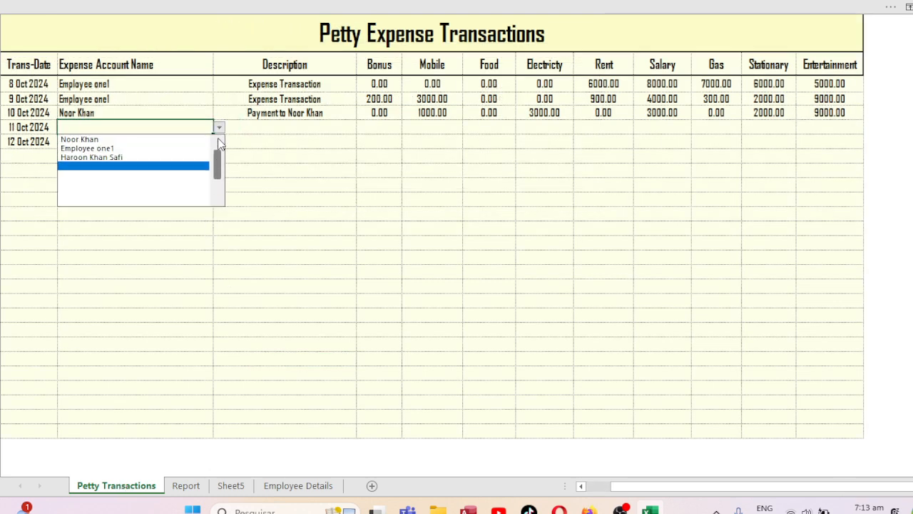
click(154, 157)
click(295, 124)
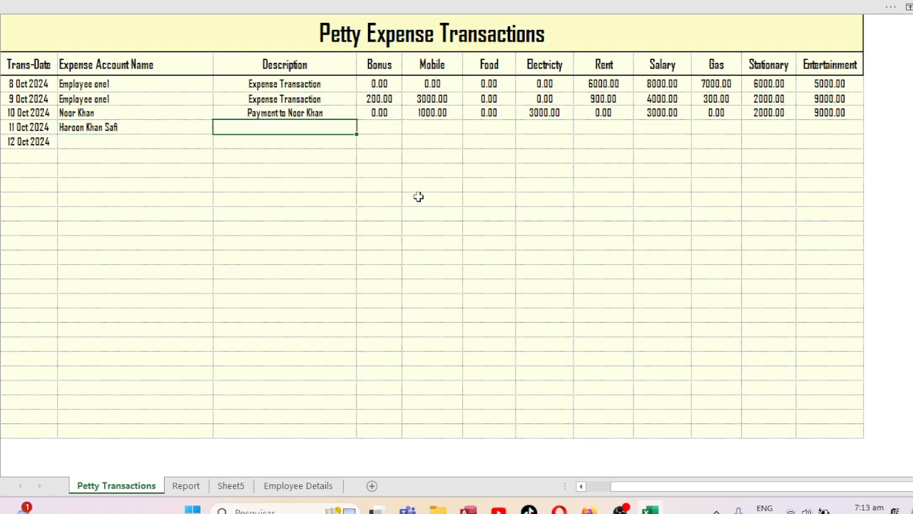
text(pR)
Enter the 11 Oct amounts: Bonus 900, Mobile 2000, Food 20000, Electricity 2990, Rent 3000, Salary 2000, Gas 1000, Stationary 2000, Entertainment 3000.
key(Tab)
text(9)
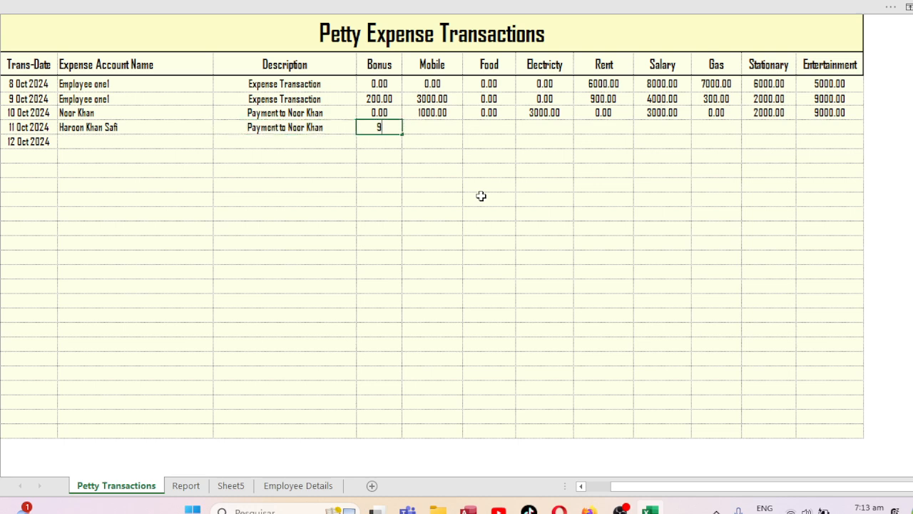
text(00)
key(Tab)
text(2000)
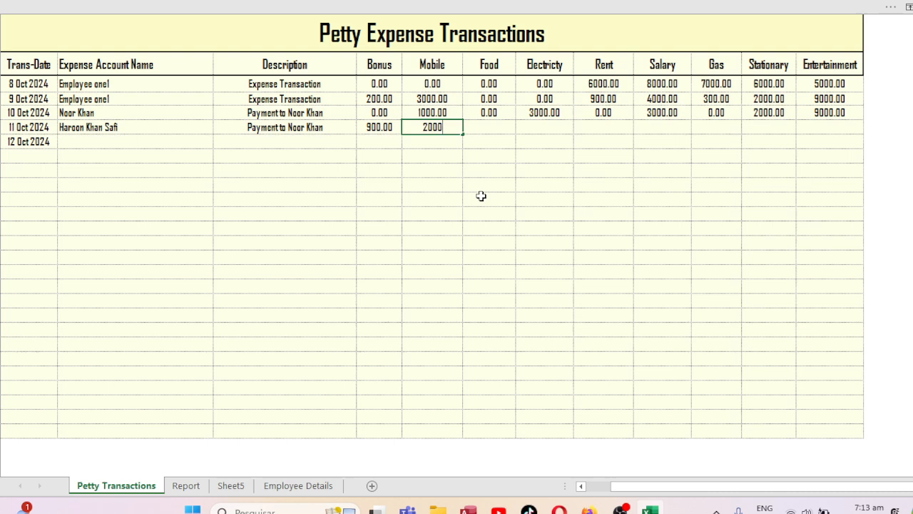
key(Tab)
text(20000)
key(Tab)
text(2)
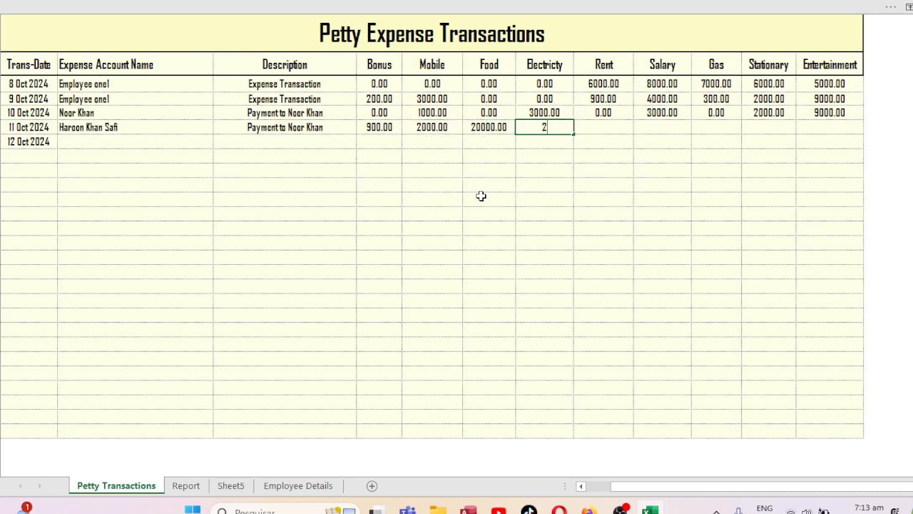
text(990)
key(Tab)
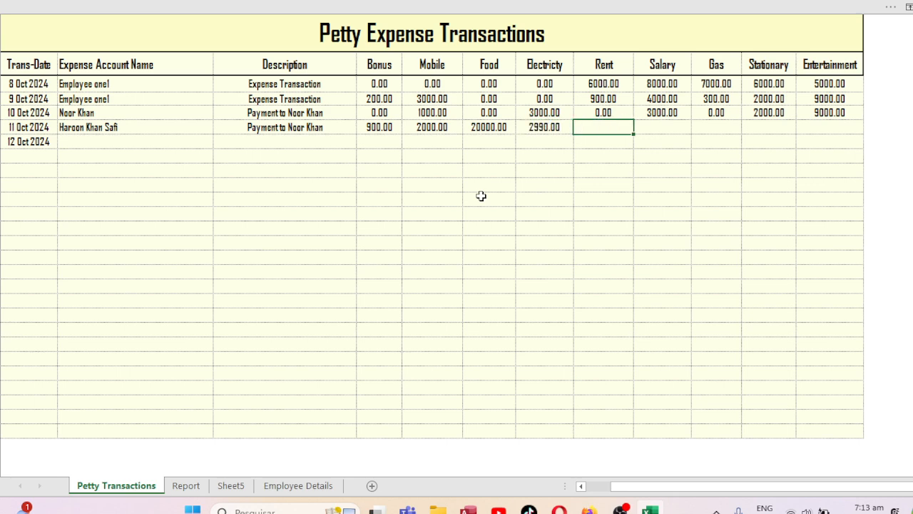
text(3000)
text(2000)
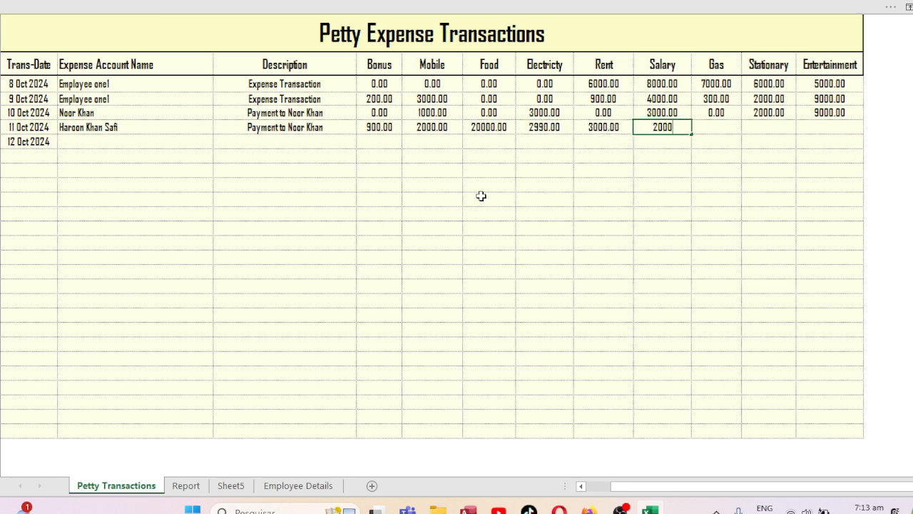
key(Tab)
text(1000)
key(Tab)
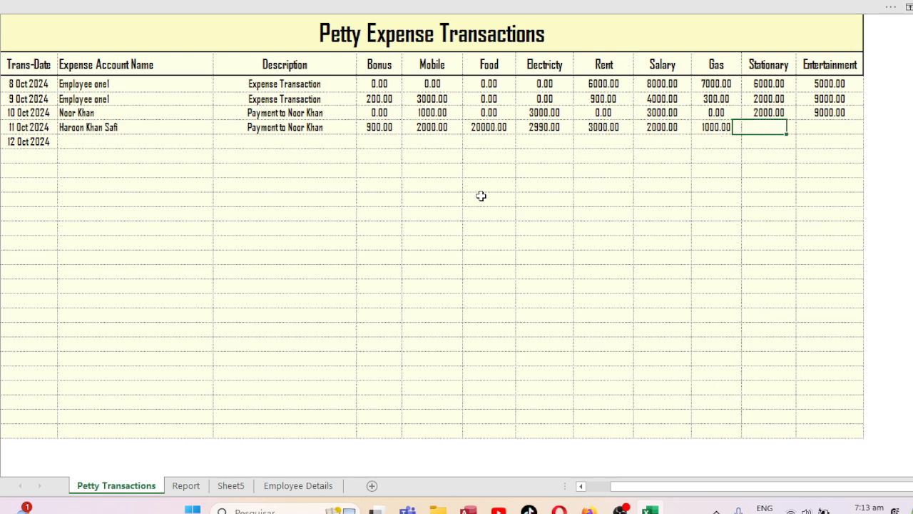
text(2000)
key(Tab)
text(30)
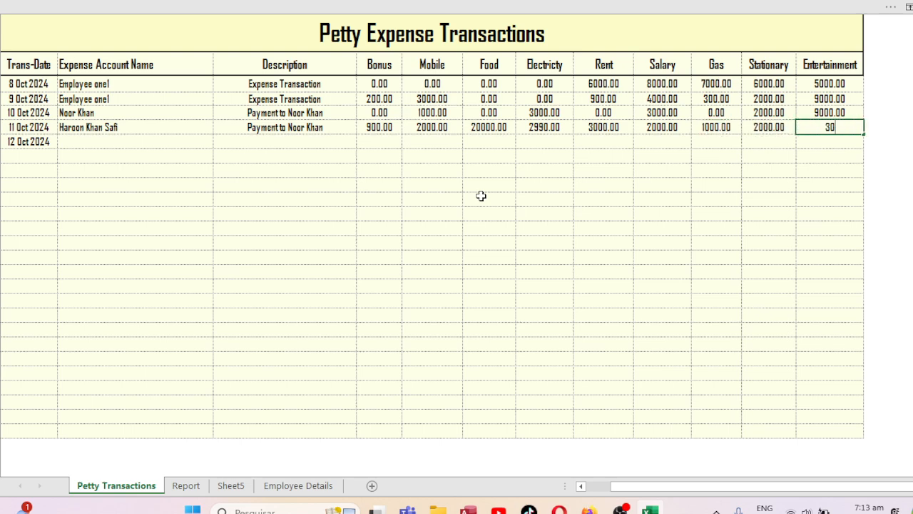
text(00)
key(ctrl+Return)
Assign the new employee to the 12 Oct row with the autocompleted payment description.
click(73, 142)
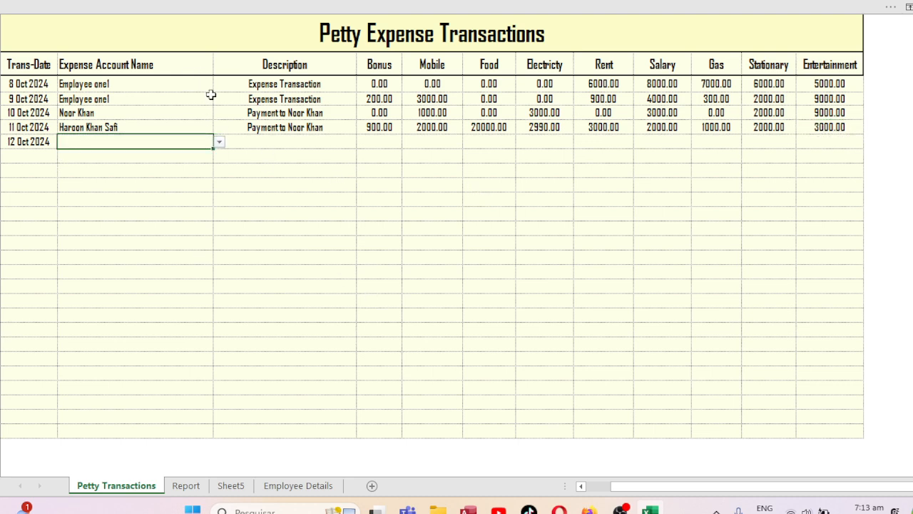
click(219, 143)
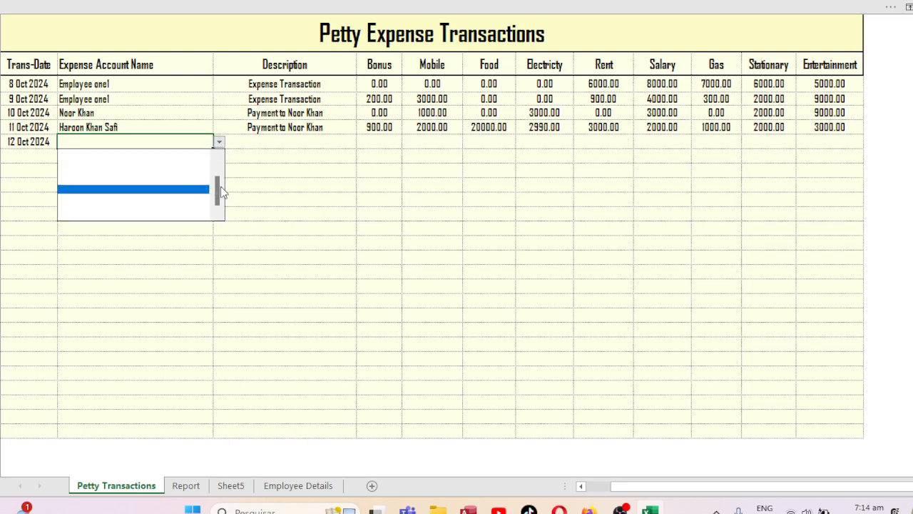
scroll(220, 186, up, 3)
click(142, 172)
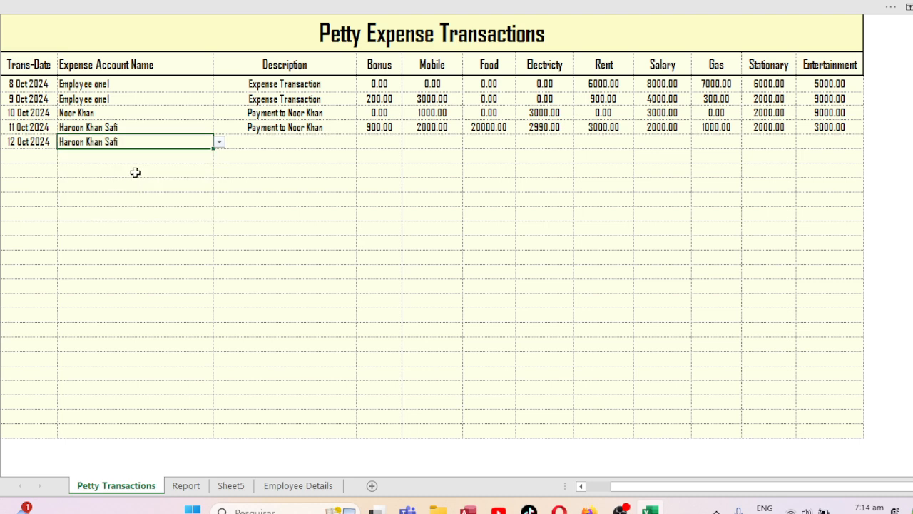
click(280, 143)
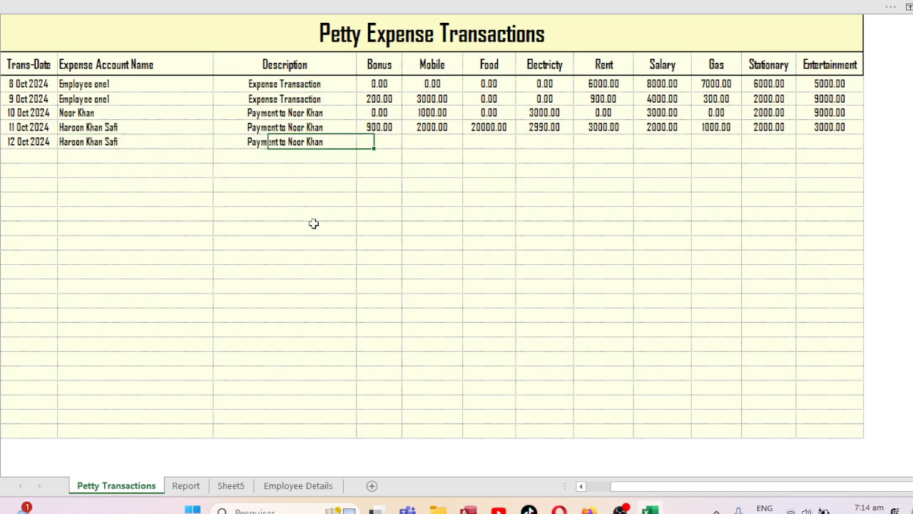
key(Tab)
Enter the 12 Oct amounts: Bonus 1000, zeros for other expenses, Entertainment 9000.
text(1000.00)
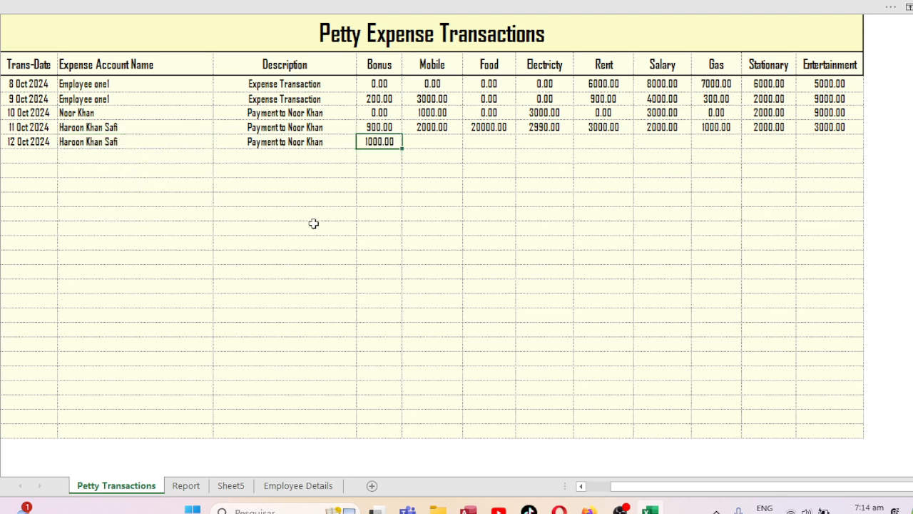
key(Tab)
text(0)
key(Tab)
text(0)
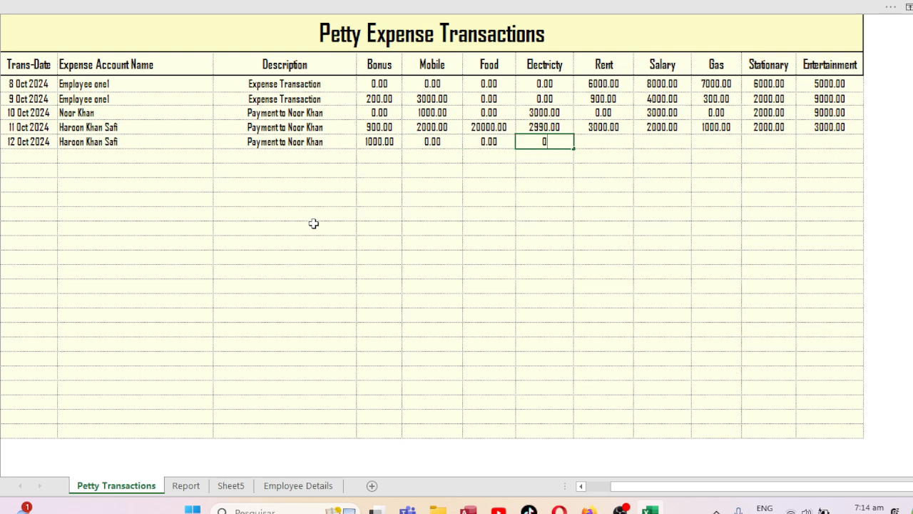
text(	0	0	0	0	)
text(0)
key(Tab)
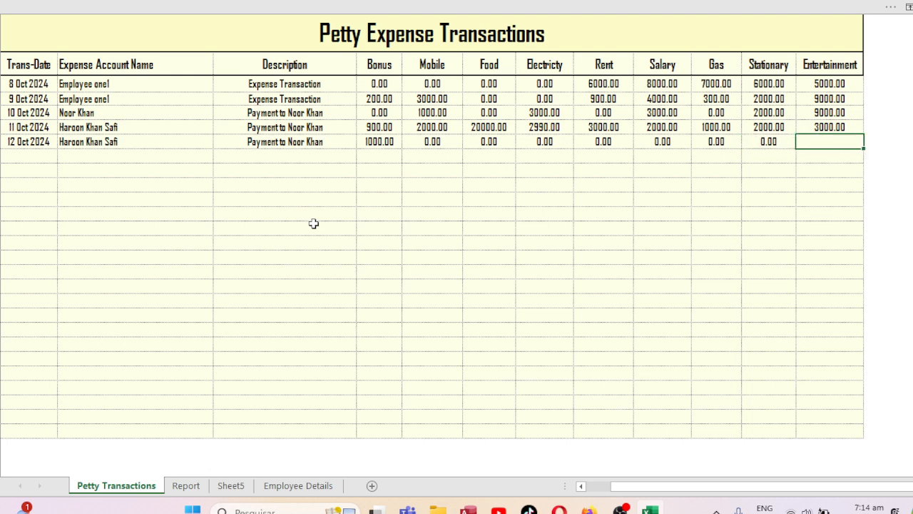
text(9000)
key(ctrl+Return)
Pick the new employee in the Report's Select Petty Expense Name list and print-preview the 46890.00 report.
click(188, 487)
click(351, 261)
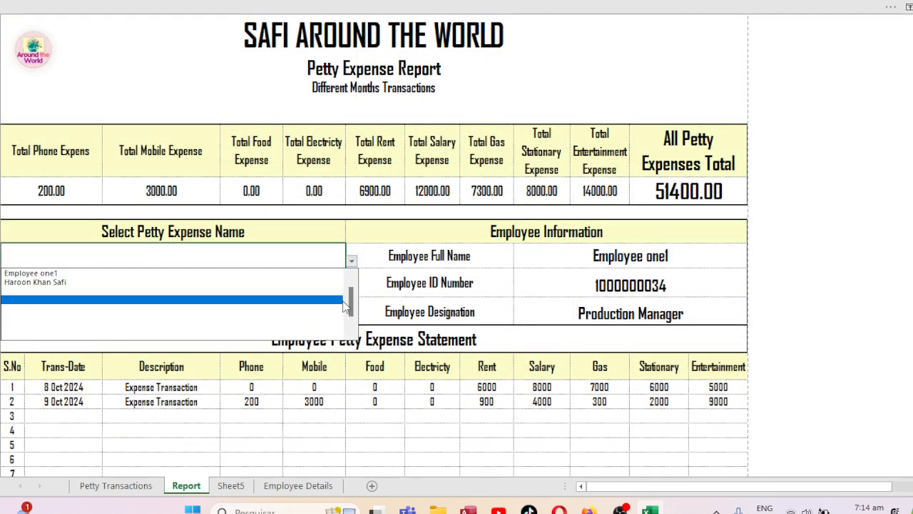
click(270, 287)
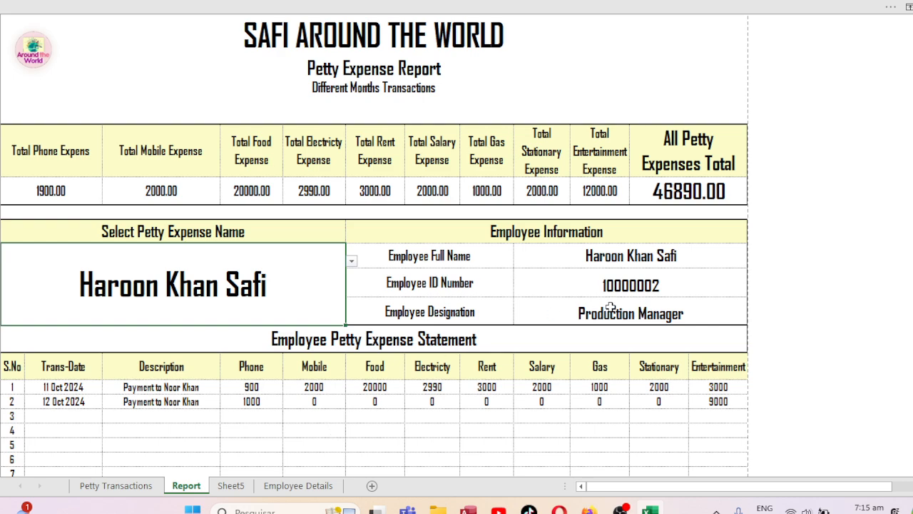
key(ctrl+p)
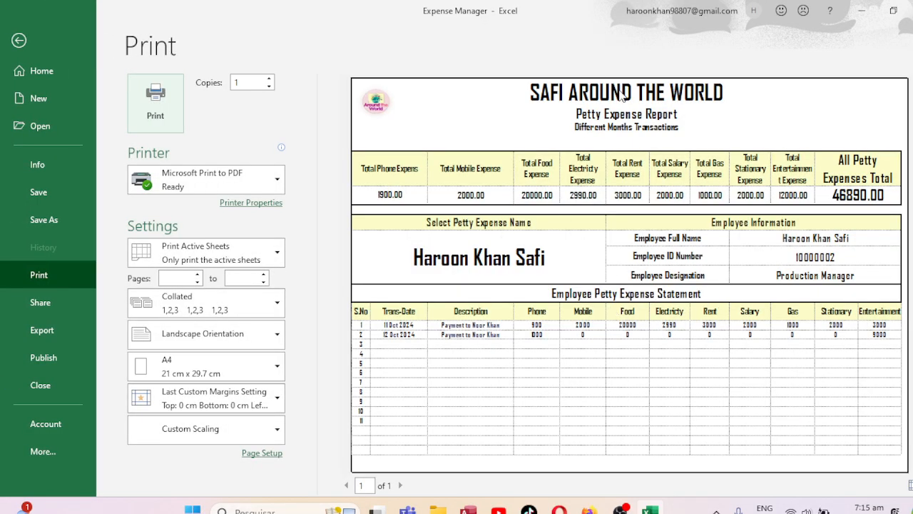
Zoom the report preview in and back out, then return to the Report sheet.
click(646, 108)
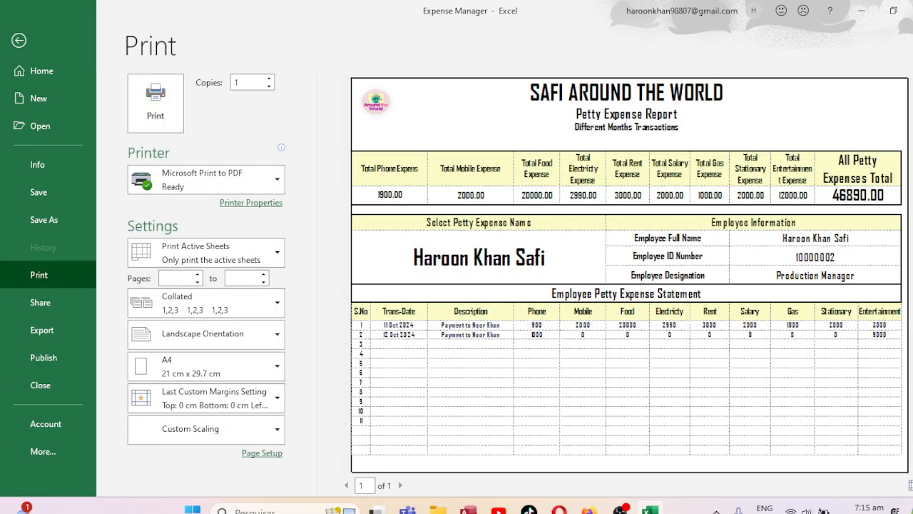
click(645, 109)
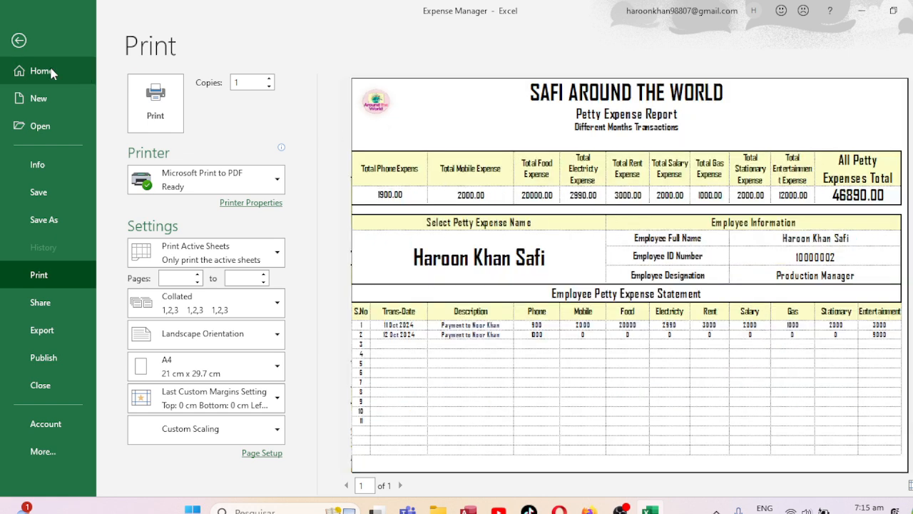
click(19, 41)
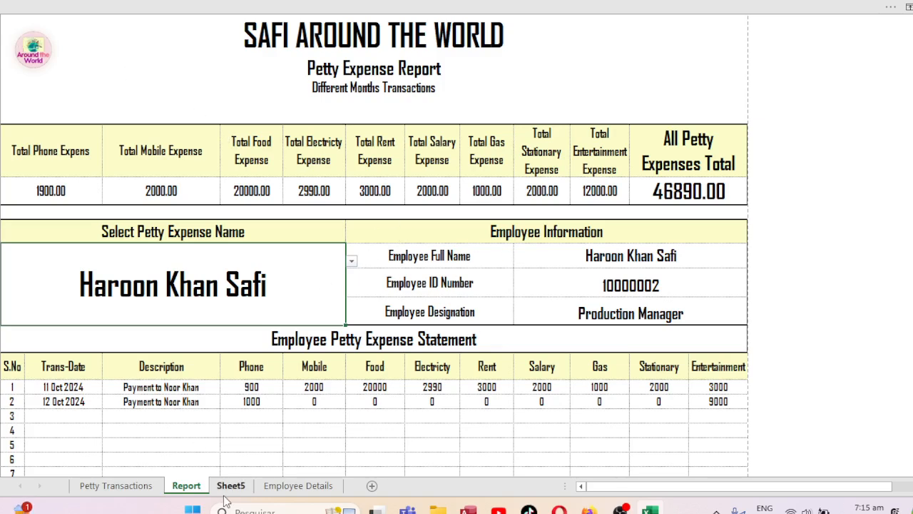
Return to the Petty Transactions sheet showing all five entries, then bring up the screen recorder.
click(121, 486)
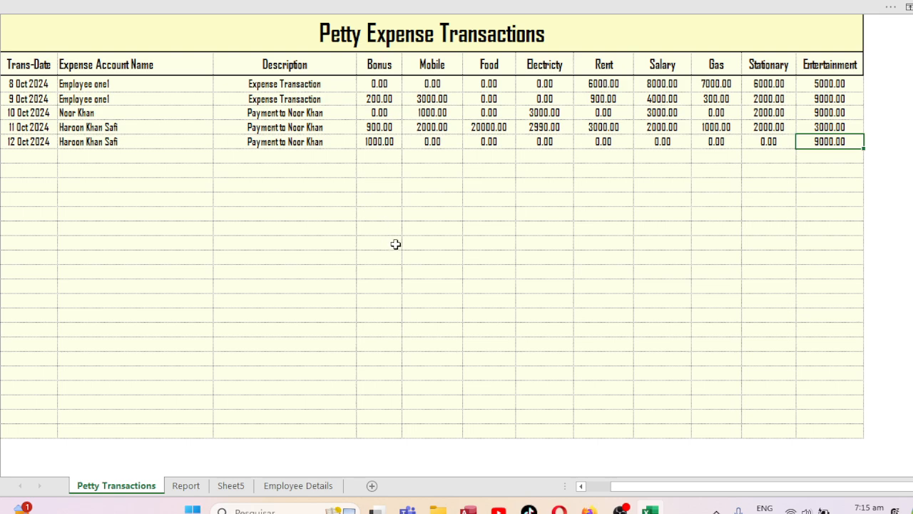
click(620, 508)
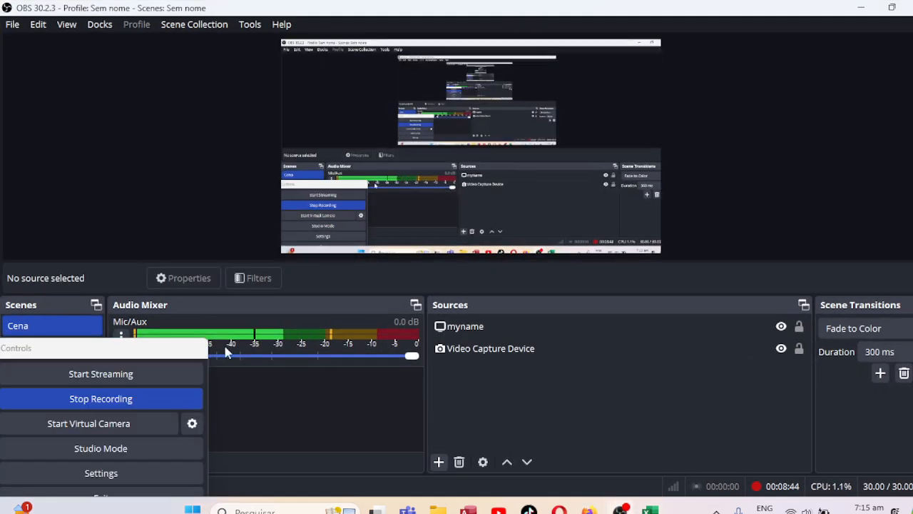